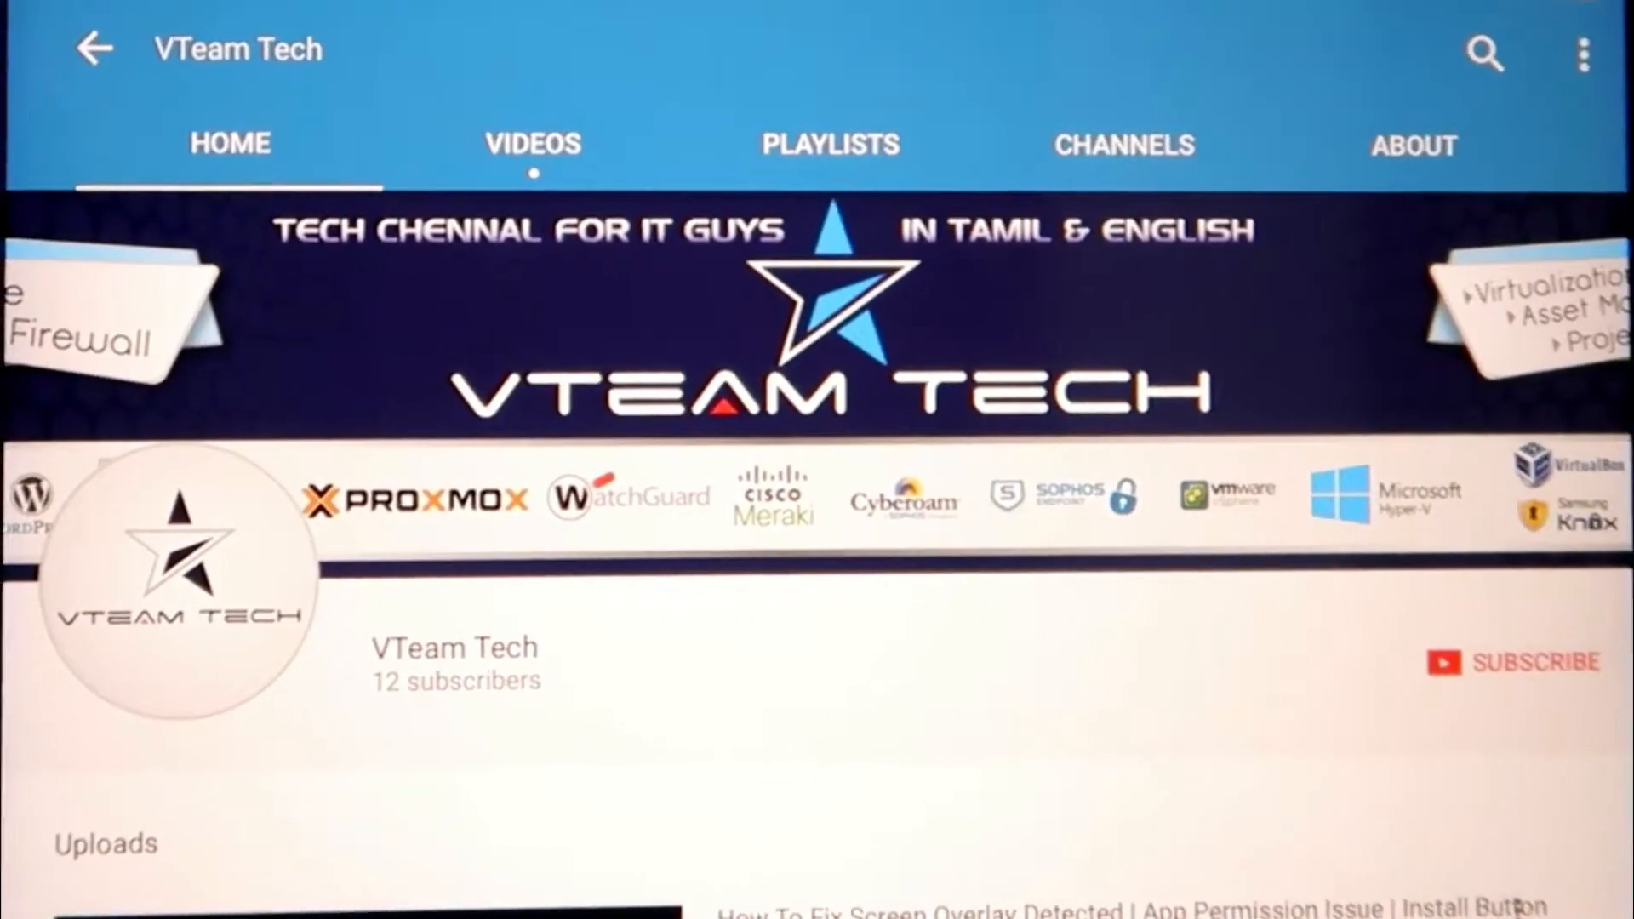
pyautogui.click(1528, 663)
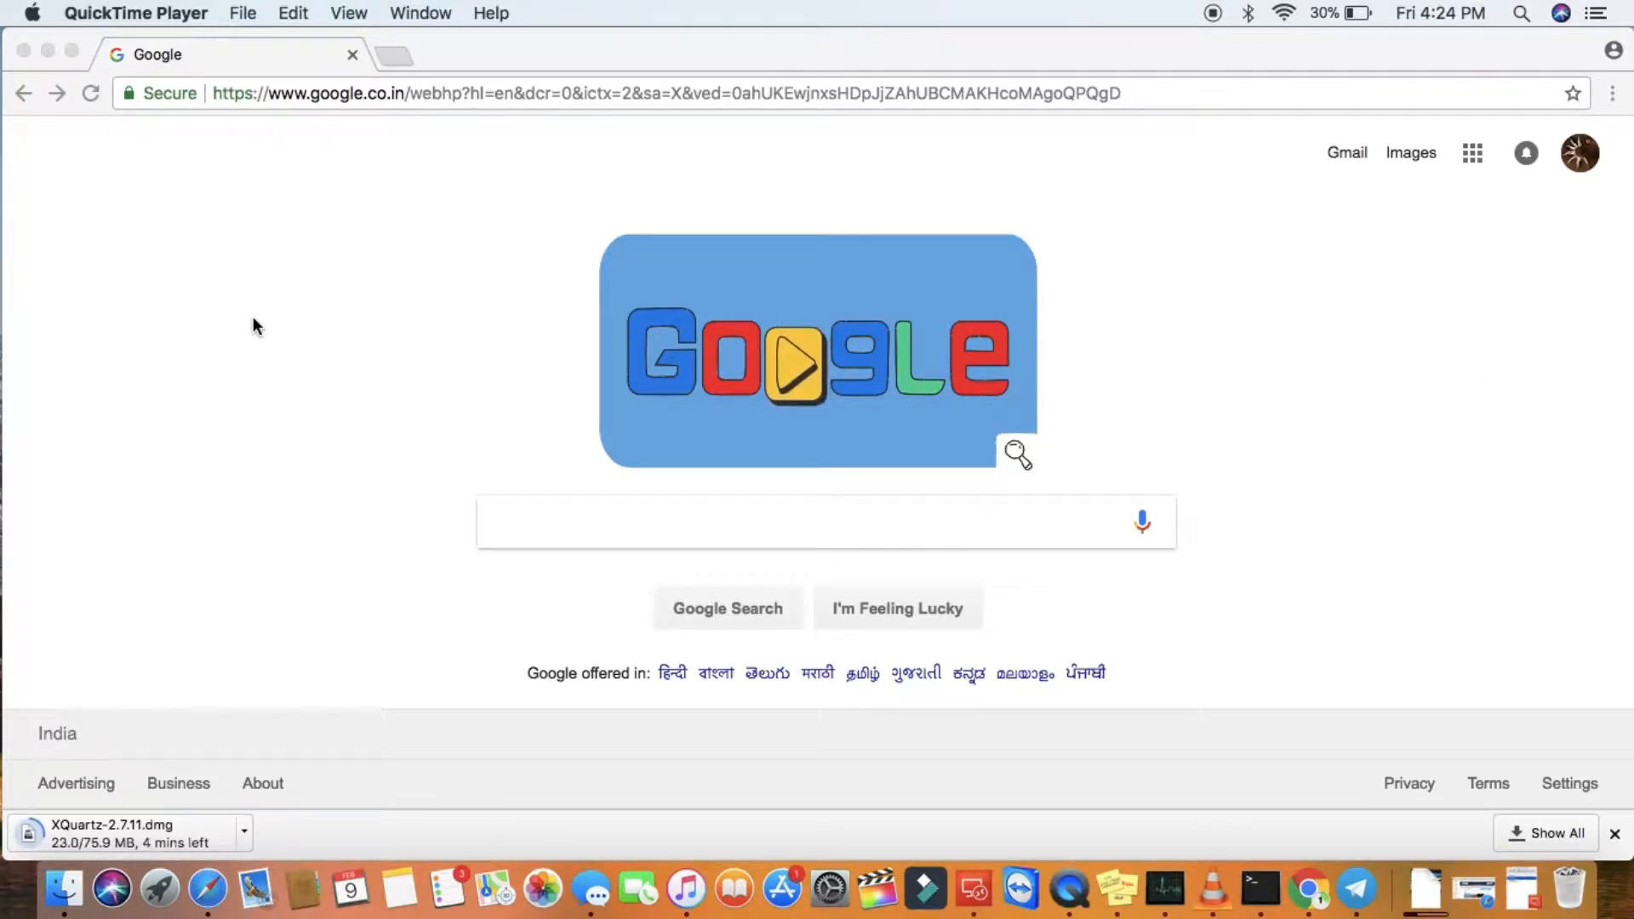
pyautogui.click(62, 101)
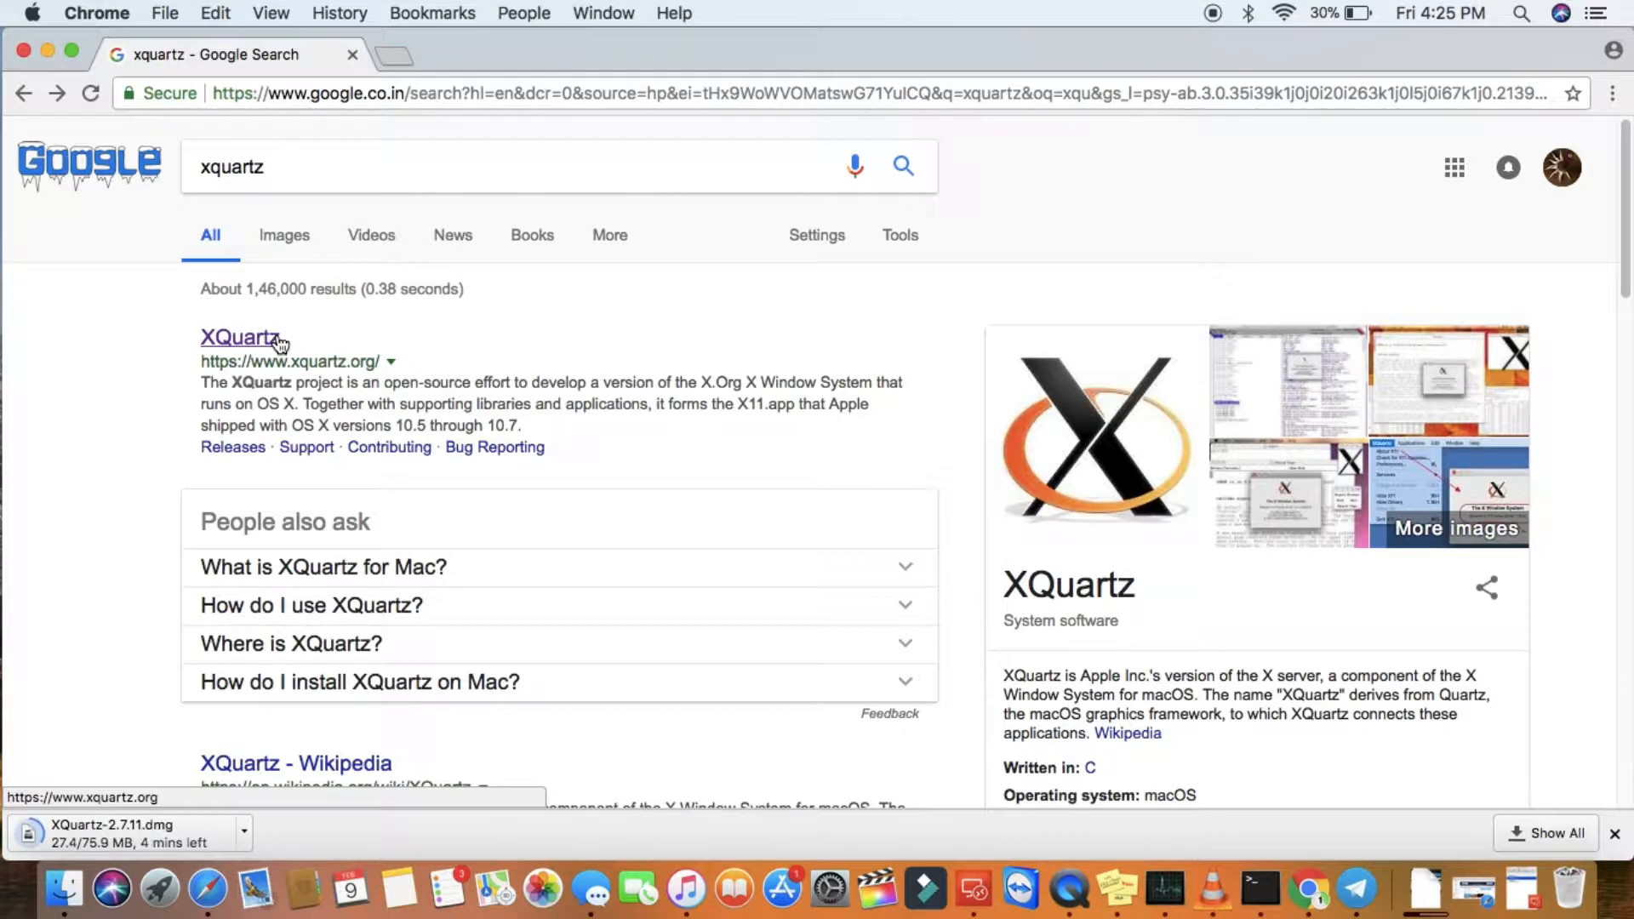
pyautogui.click(281, 341)
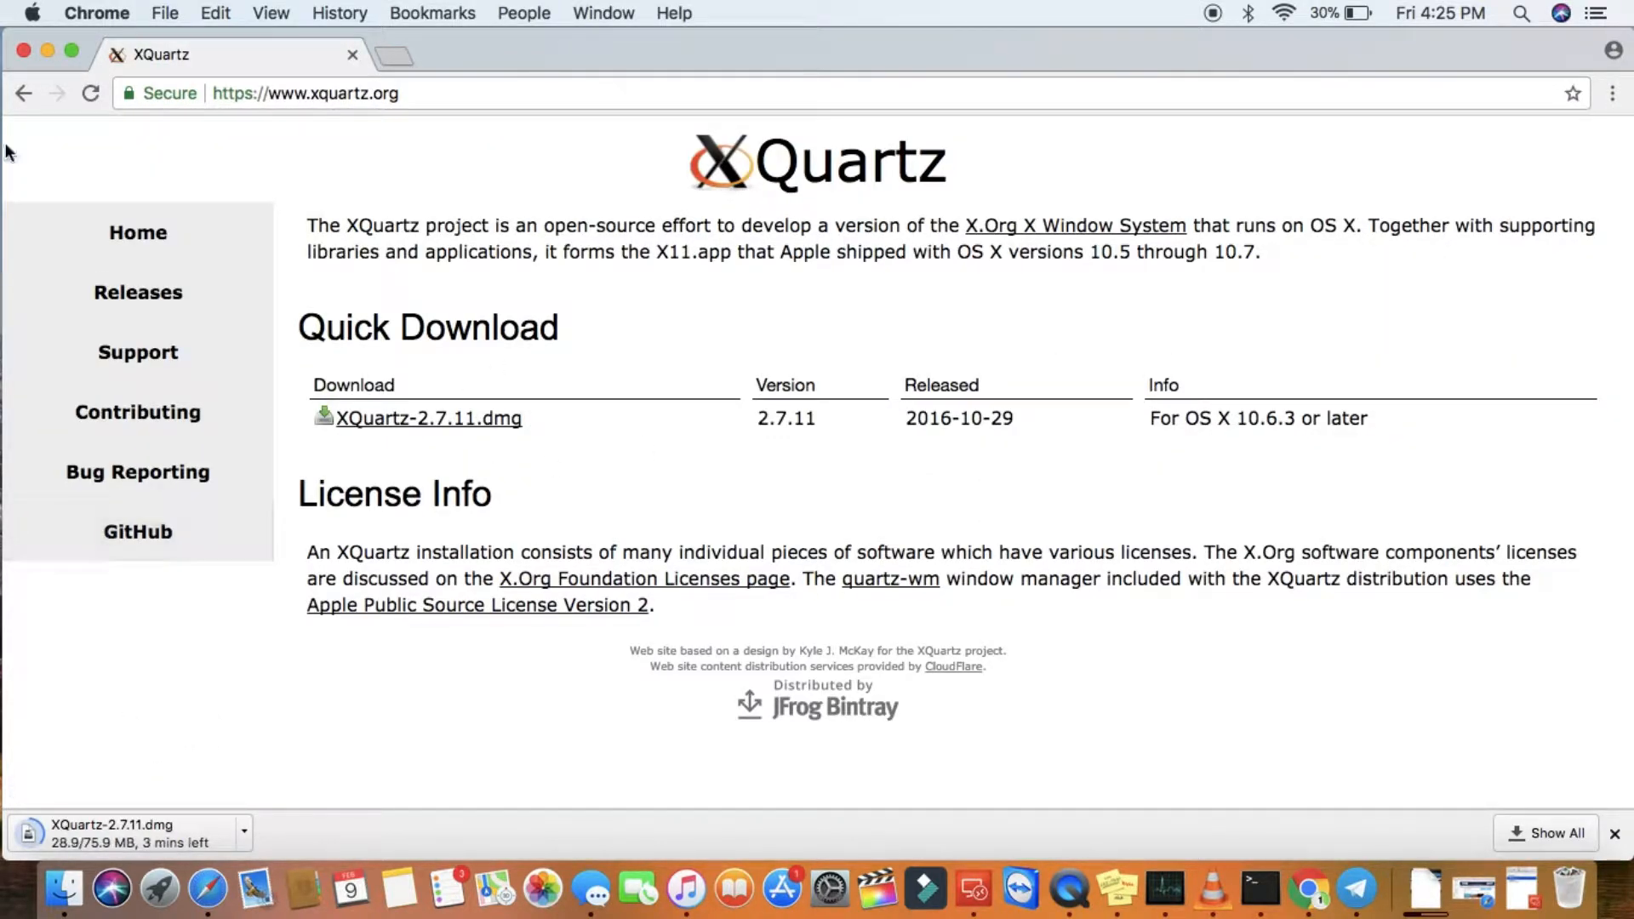
# Go back to the Google results and search for "wine for mac"
pyautogui.click(29, 99)
pyautogui.click(24, 93)
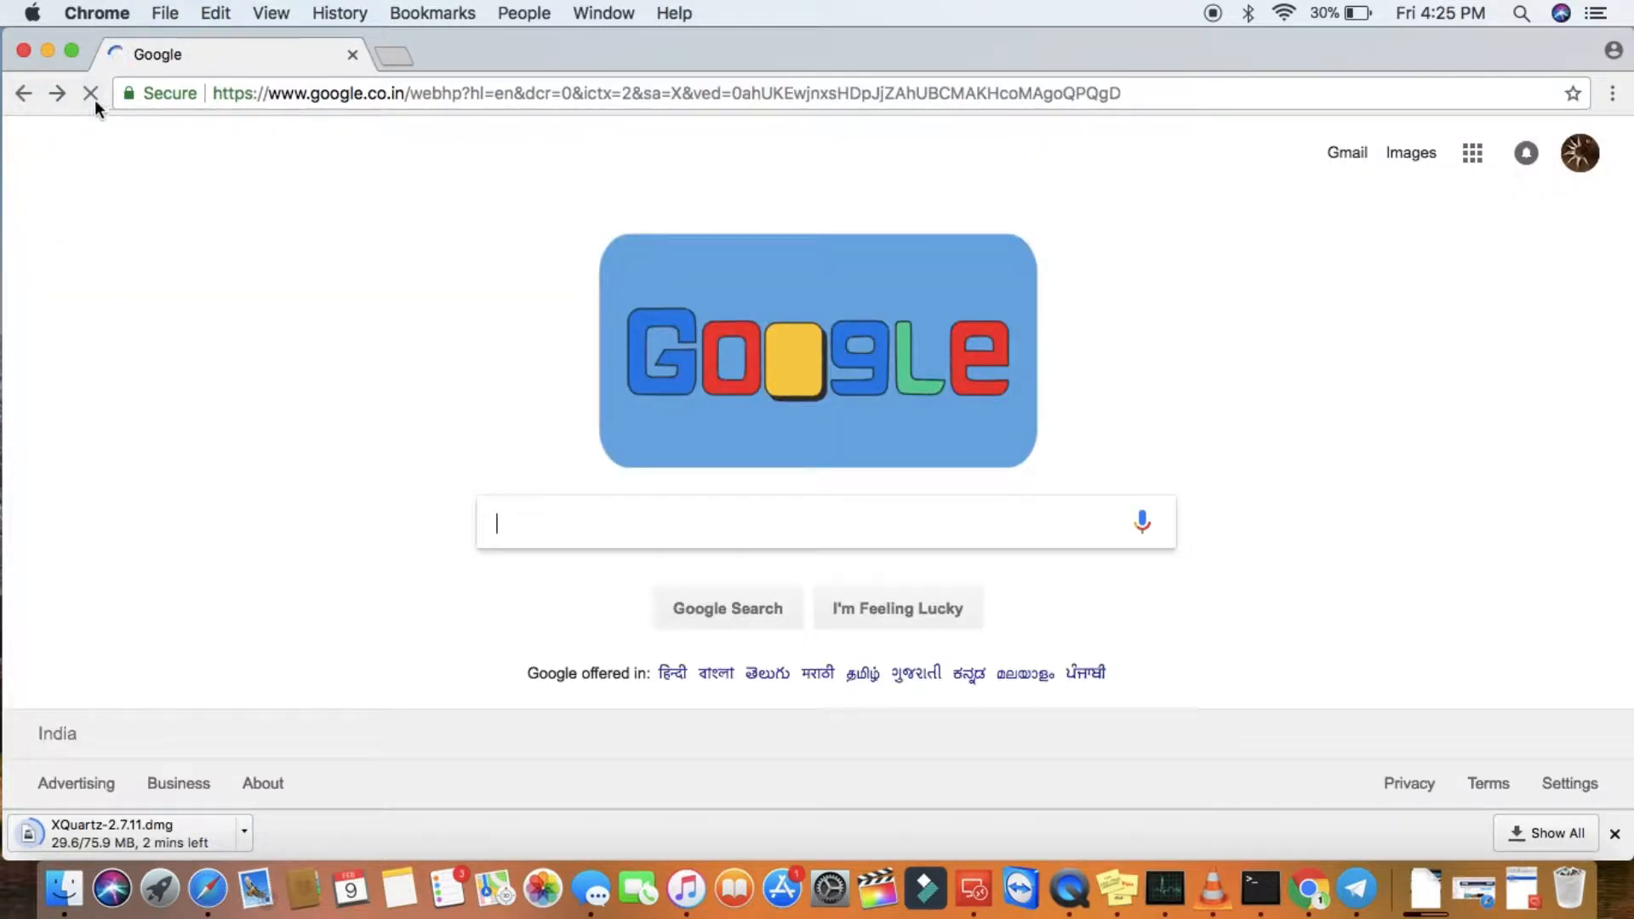
pyautogui.click(68, 92)
pyautogui.doubleClick(223, 166)
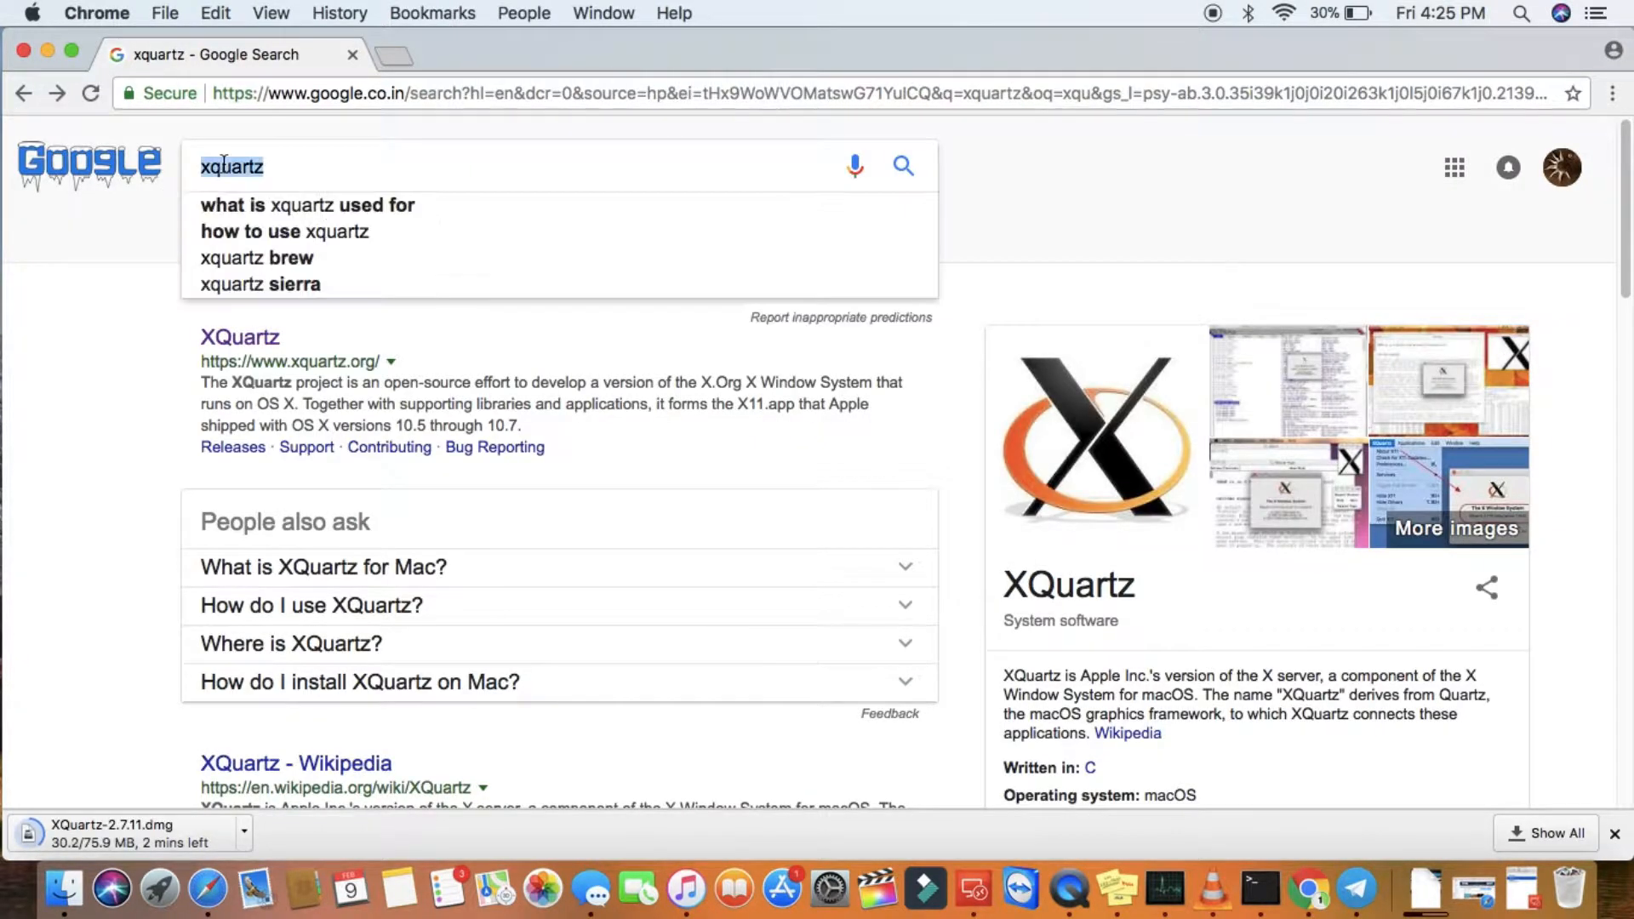
pyautogui.write('wine for mac')
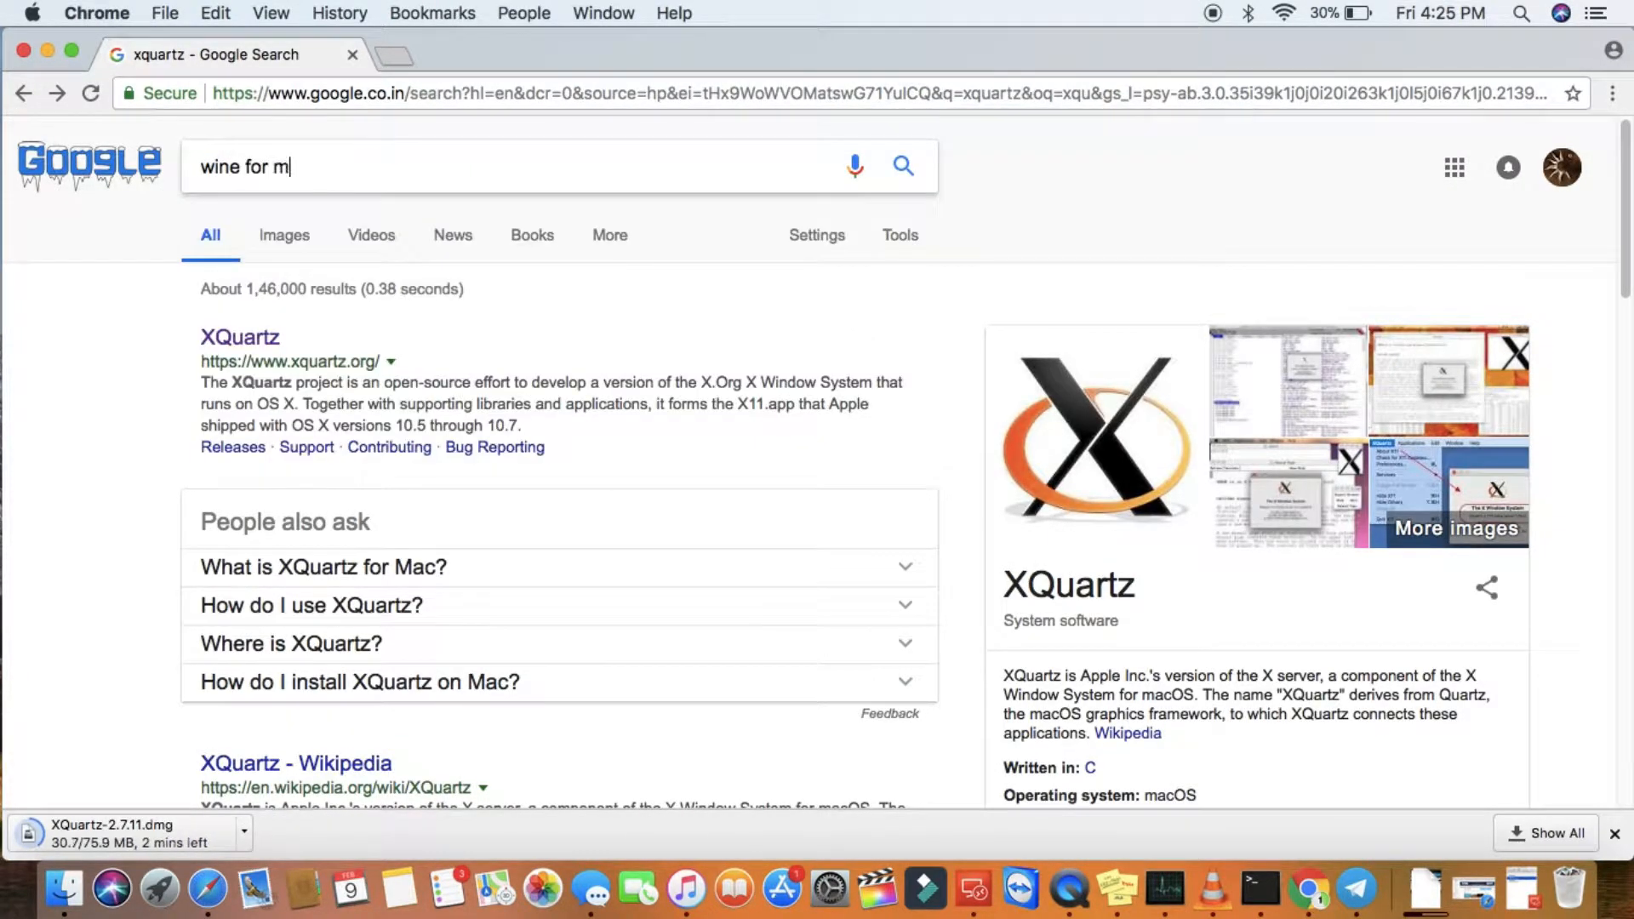
pyautogui.press('Return')
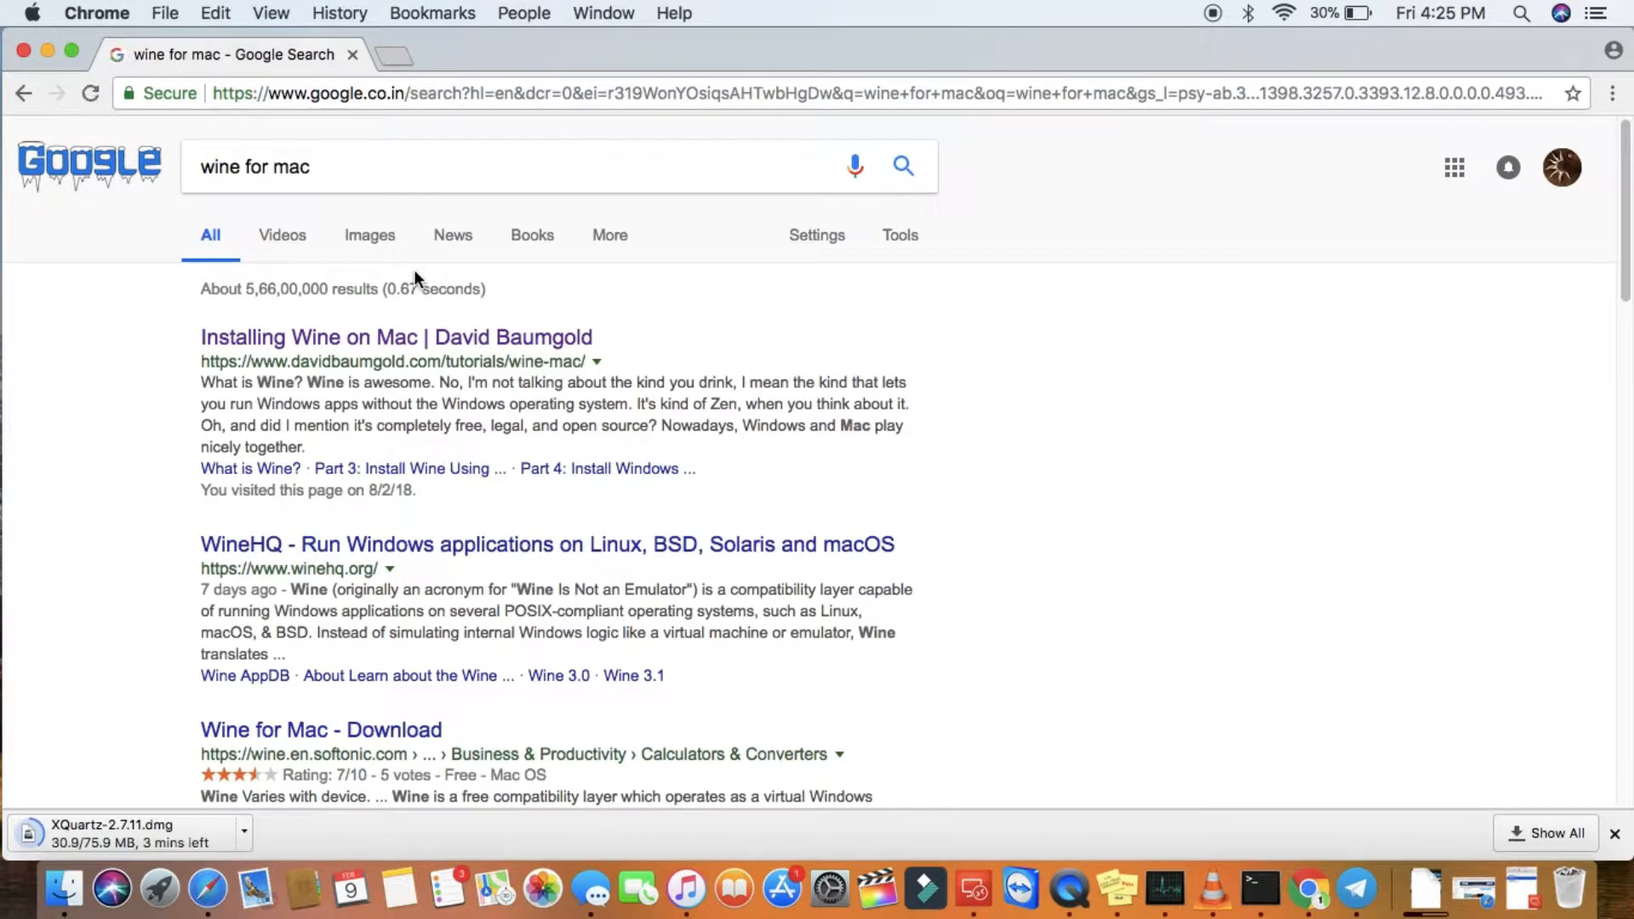
# Open the SourceForge result for WINE for Darwin and Mac OS X and download the software from its project page
pyautogui.scroll(-8, 524, 453)
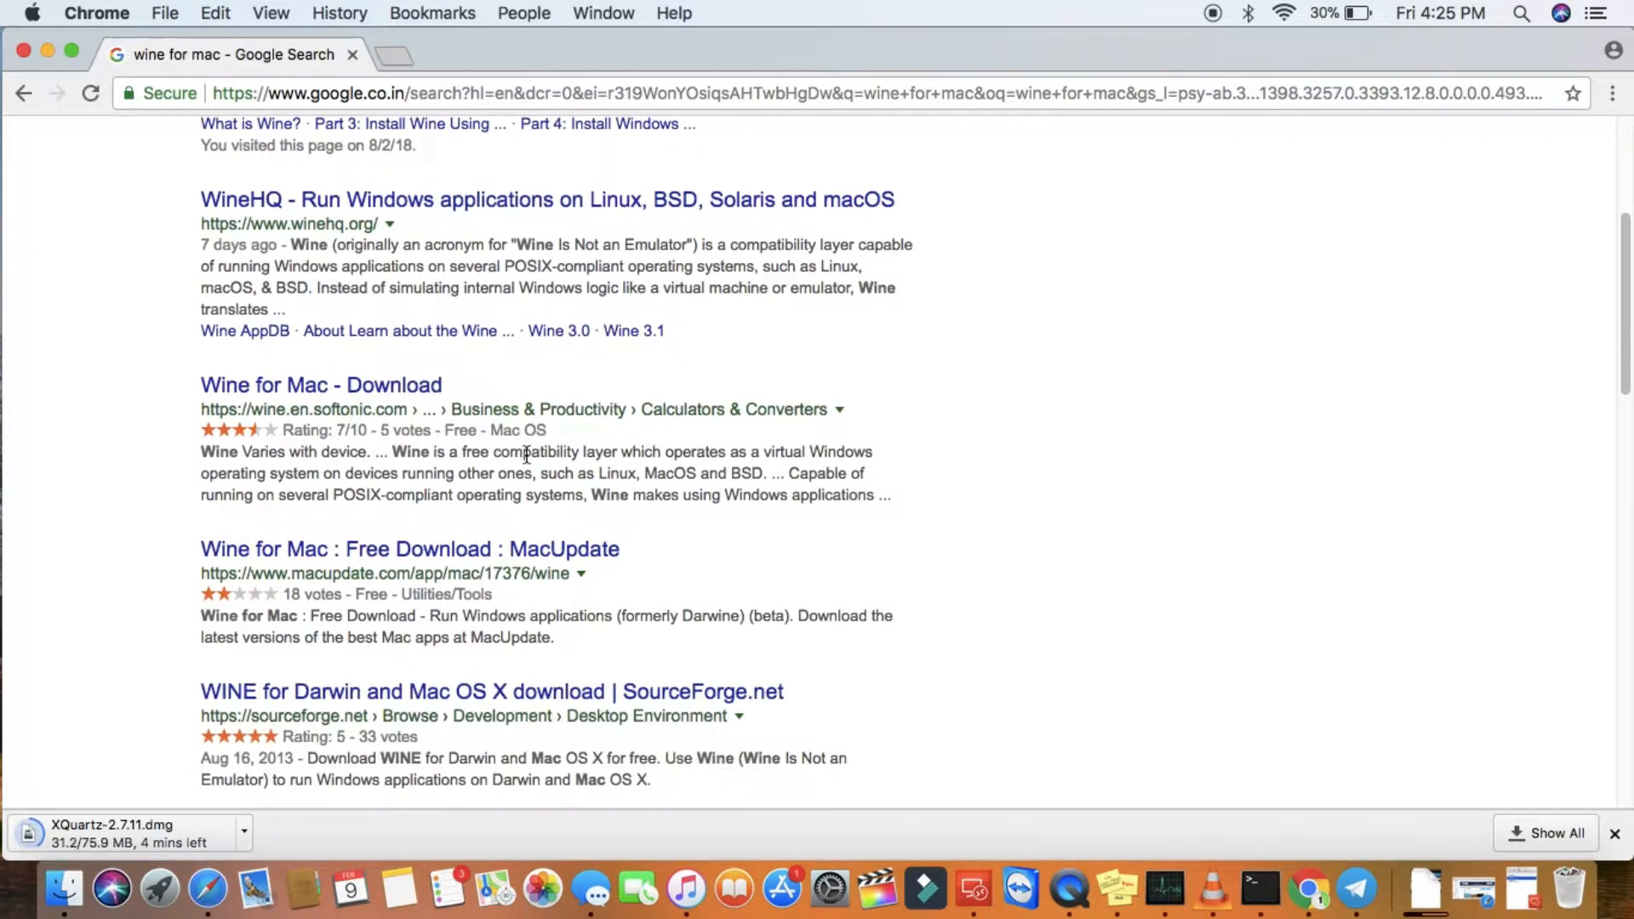
pyautogui.scroll(-3, 523, 472)
pyautogui.click(430, 576)
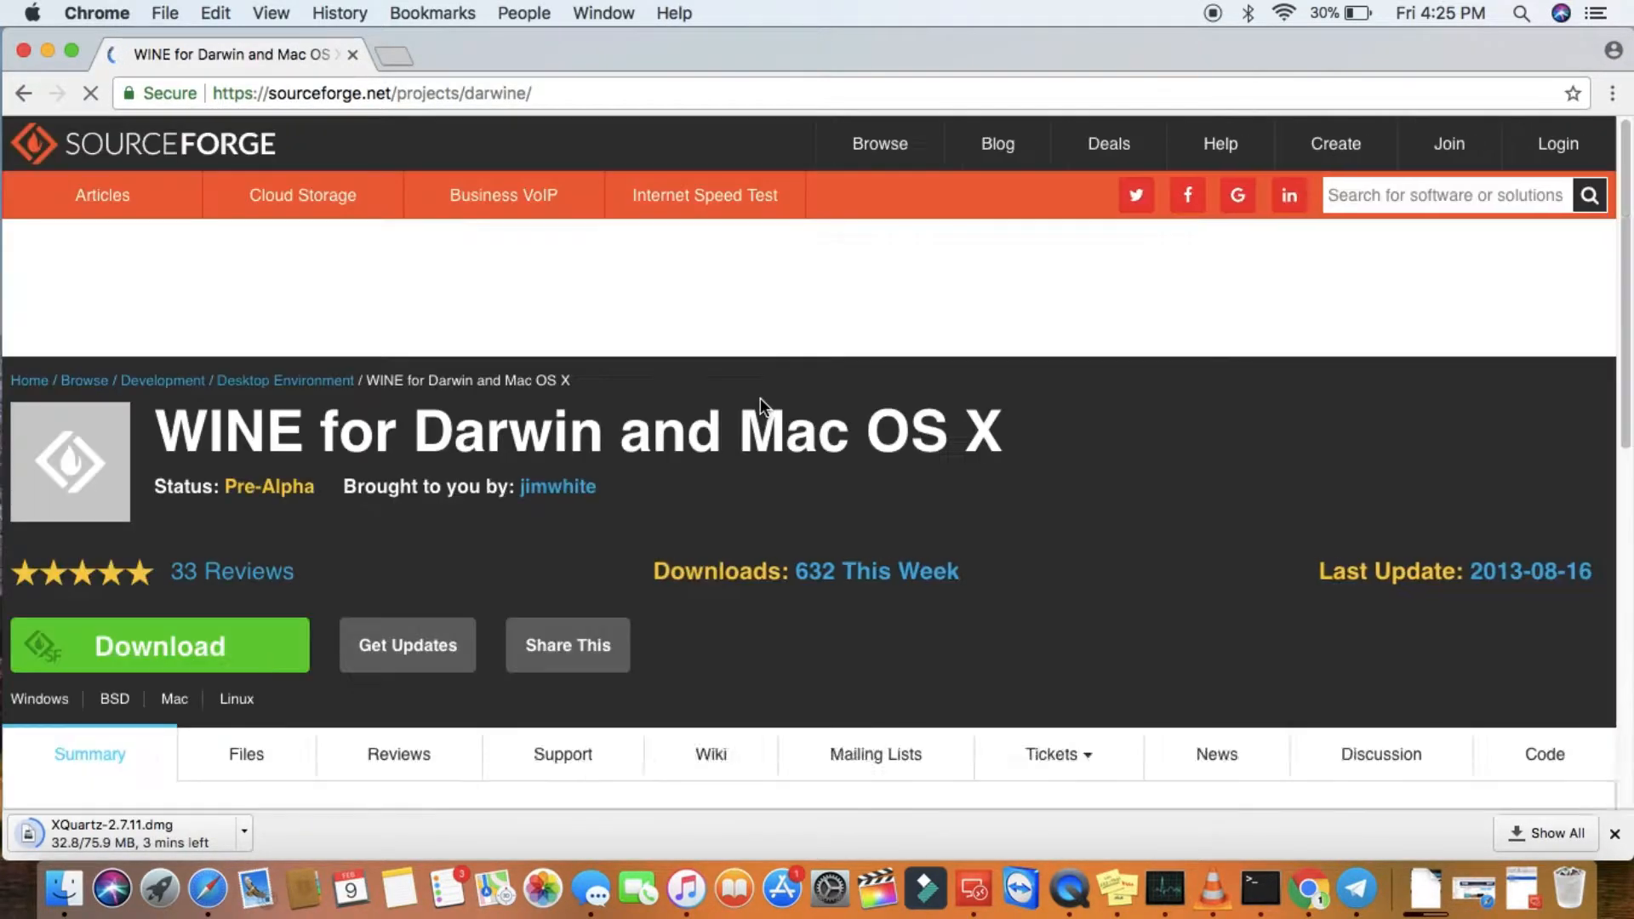
pyautogui.scroll(-3, 521, 477)
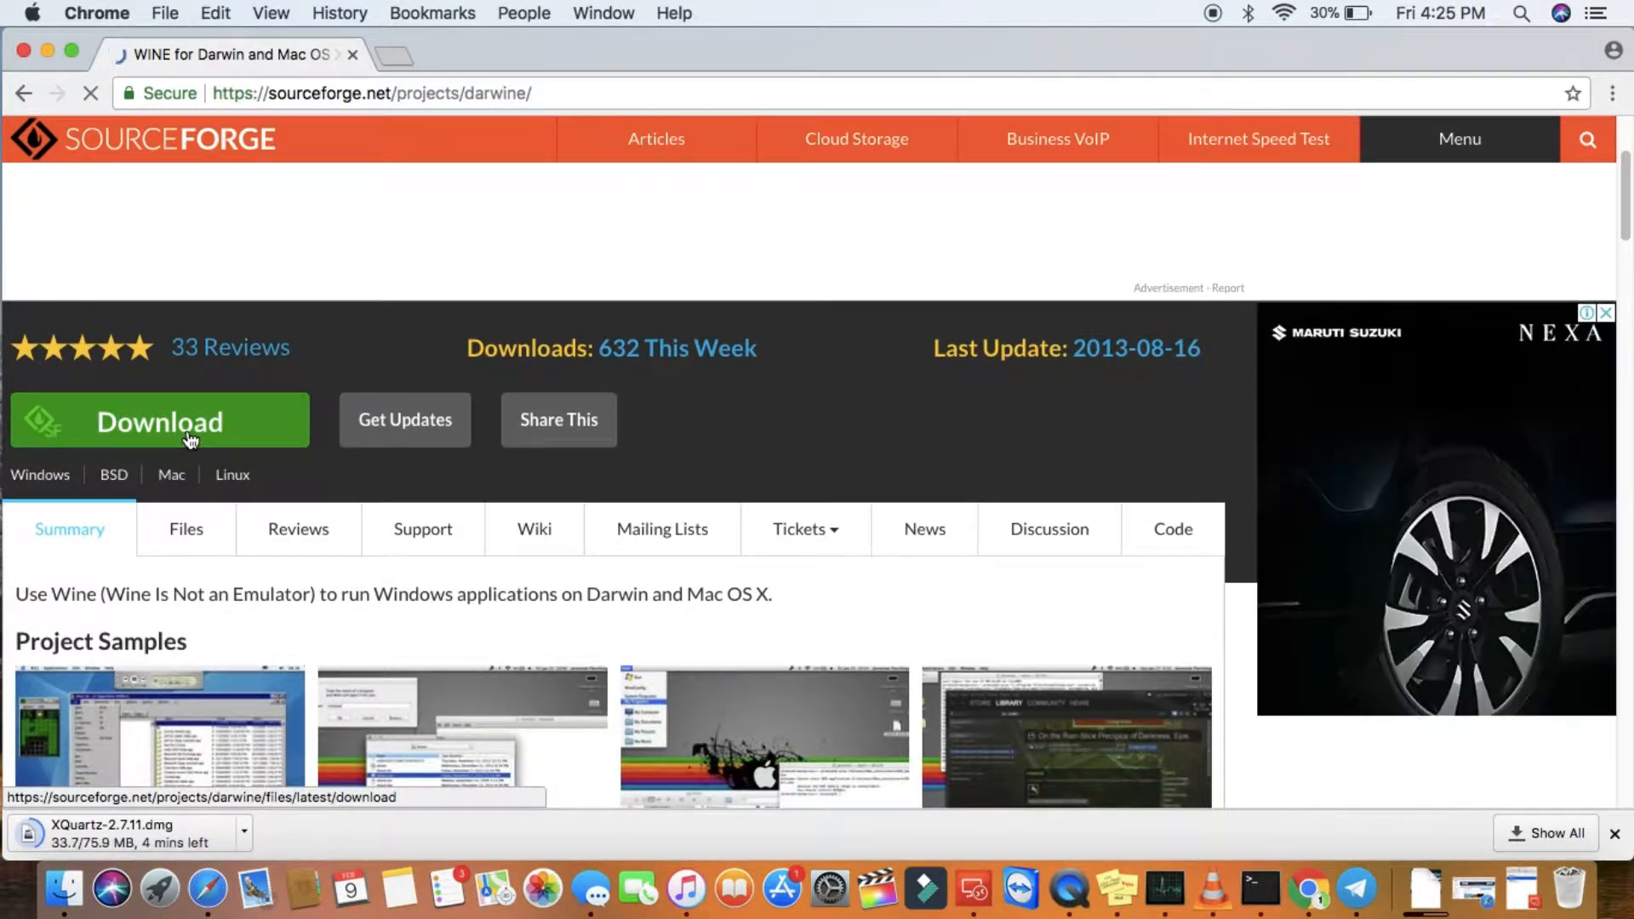
pyautogui.click(191, 439)
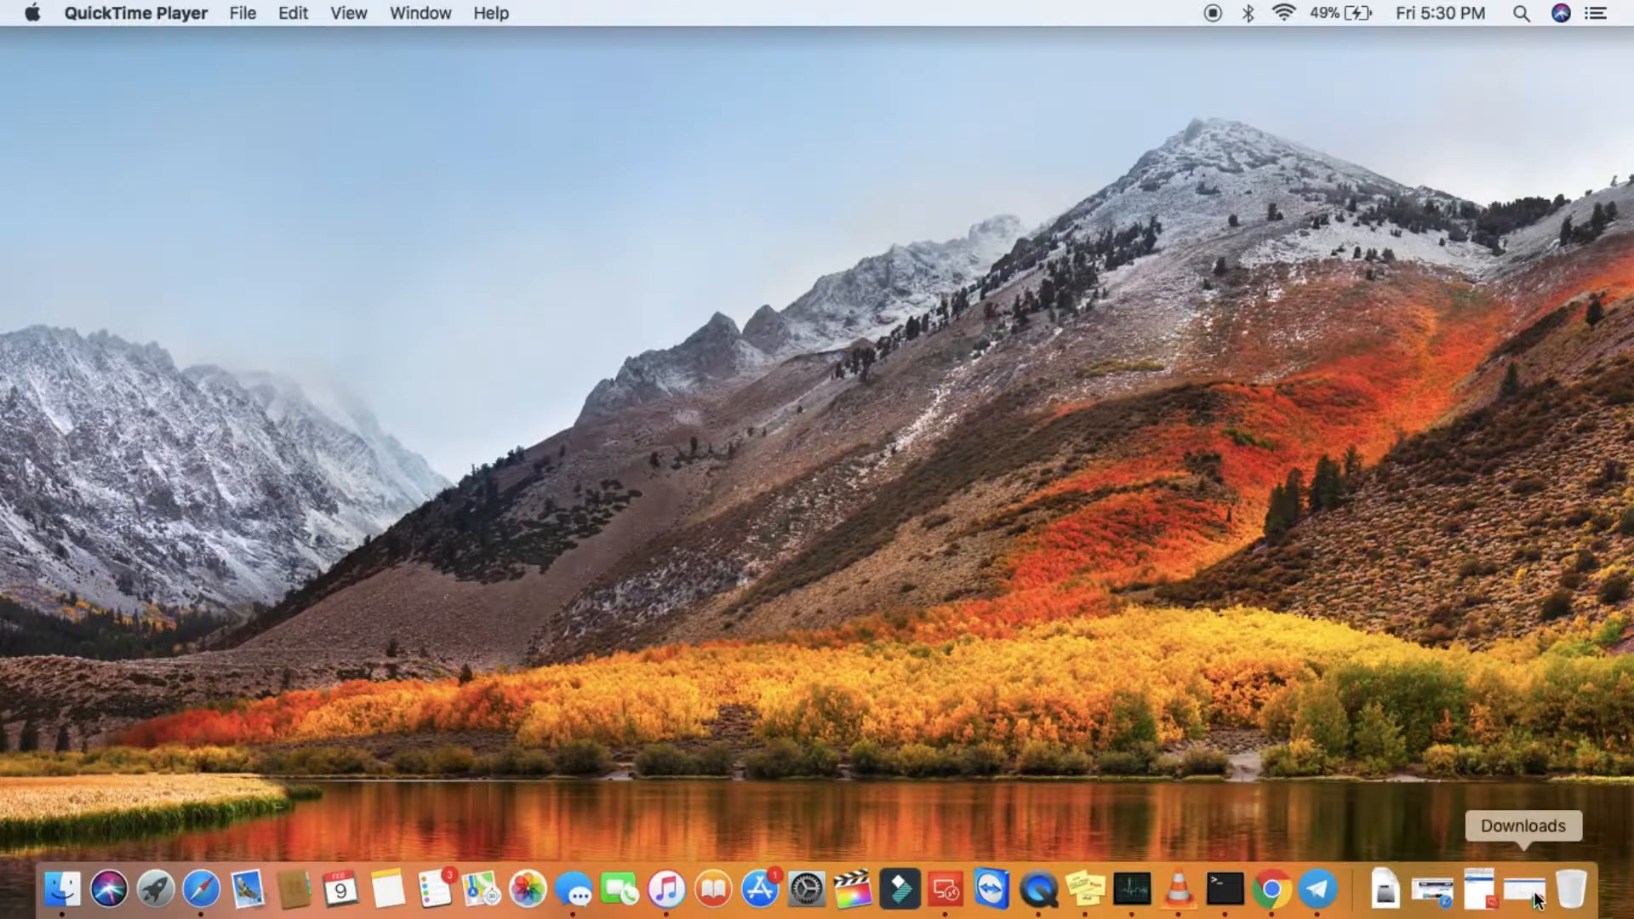
# Show the downloaded XQuartz-2.7.11.dmg in Finder and open the disk image, skipping its verification
pyautogui.click(1540, 898)
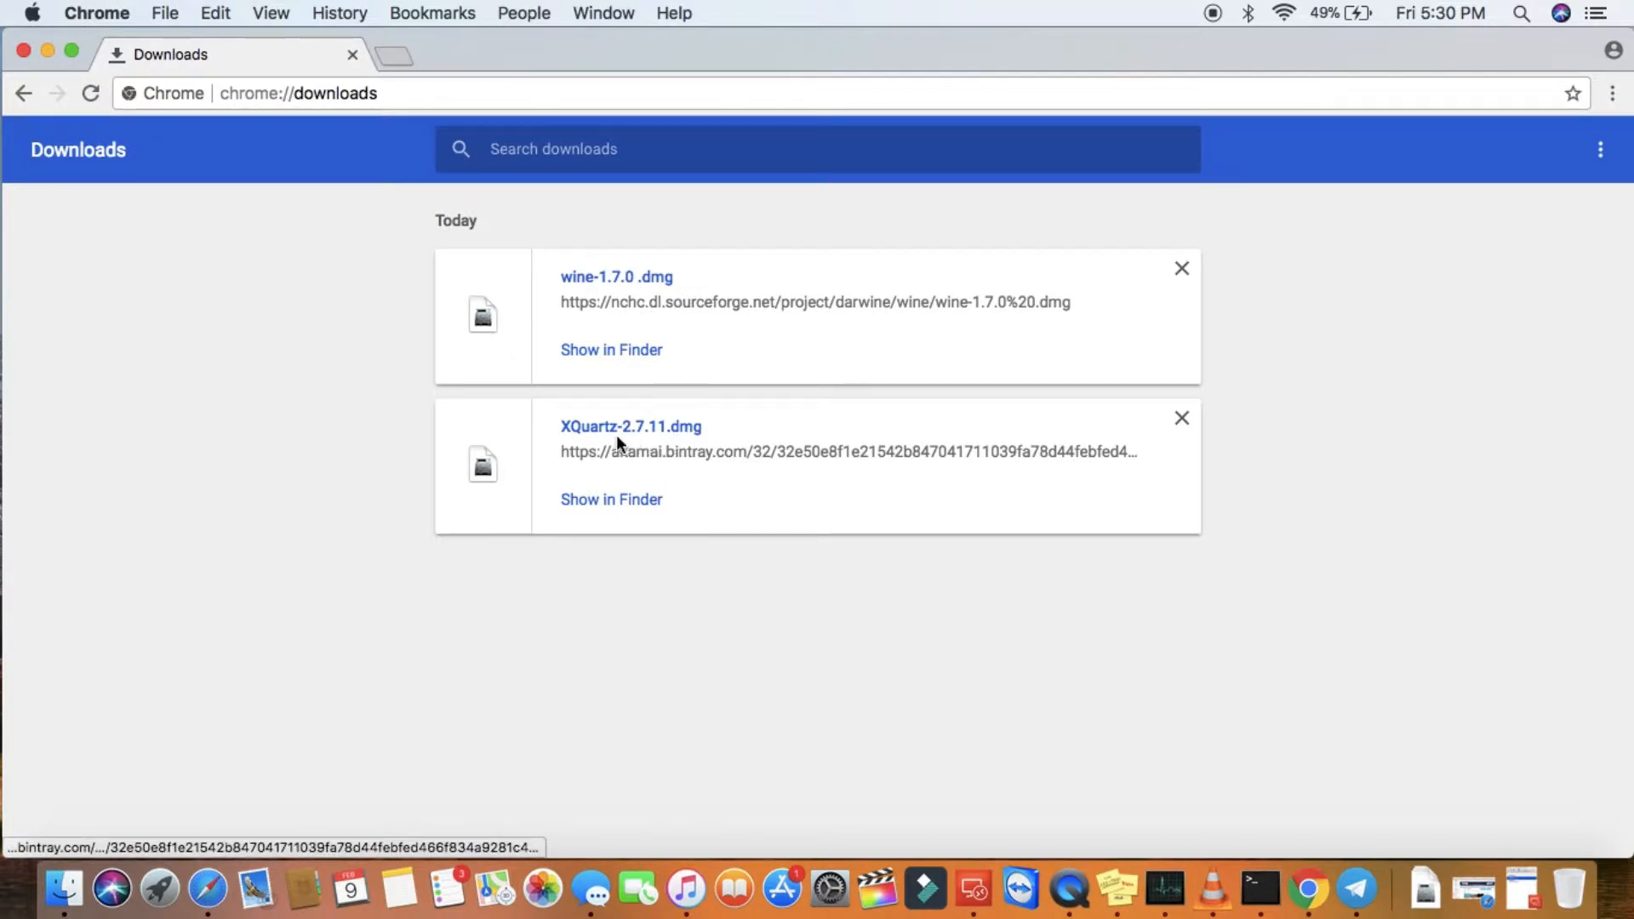
pyautogui.click(661, 502)
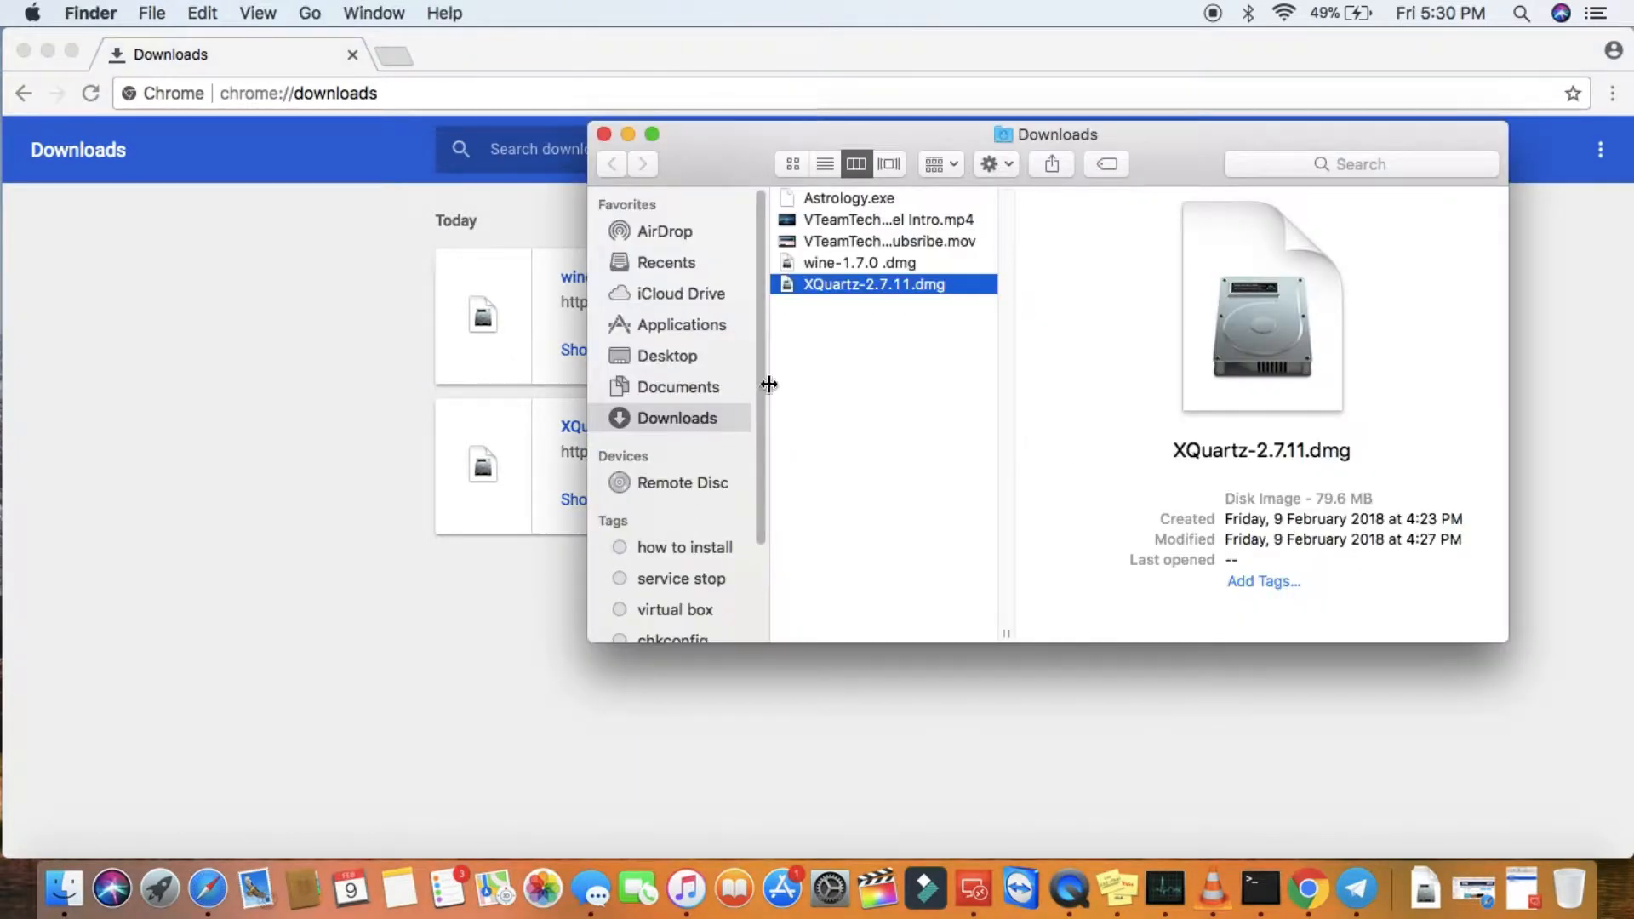
pyautogui.doubleClick(846, 282)
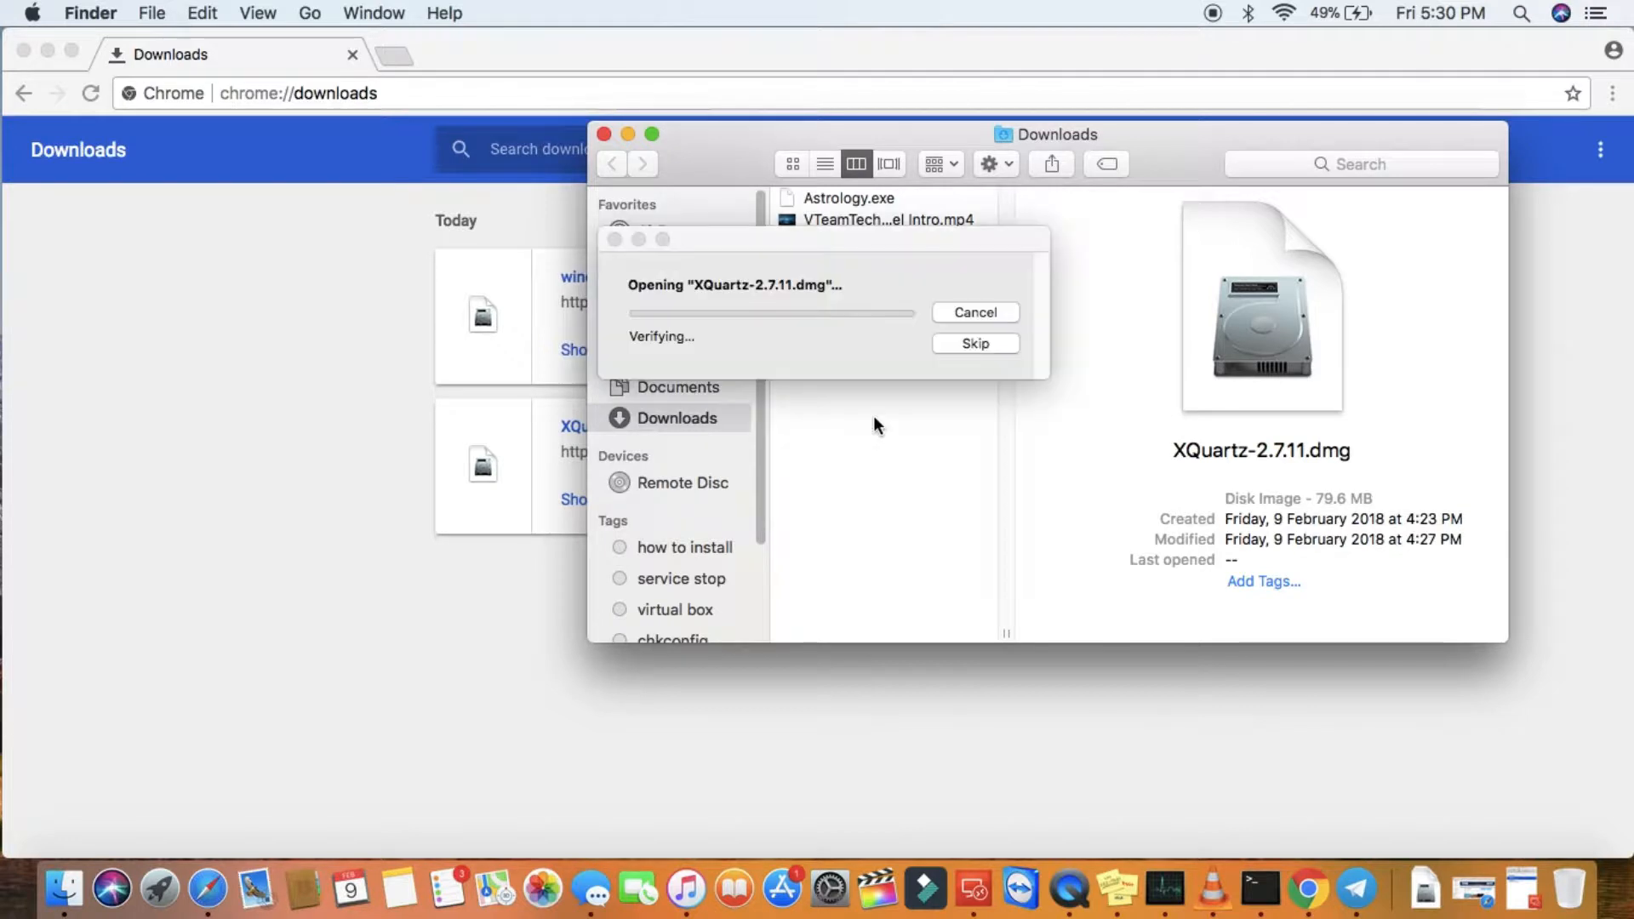
pyautogui.click(964, 347)
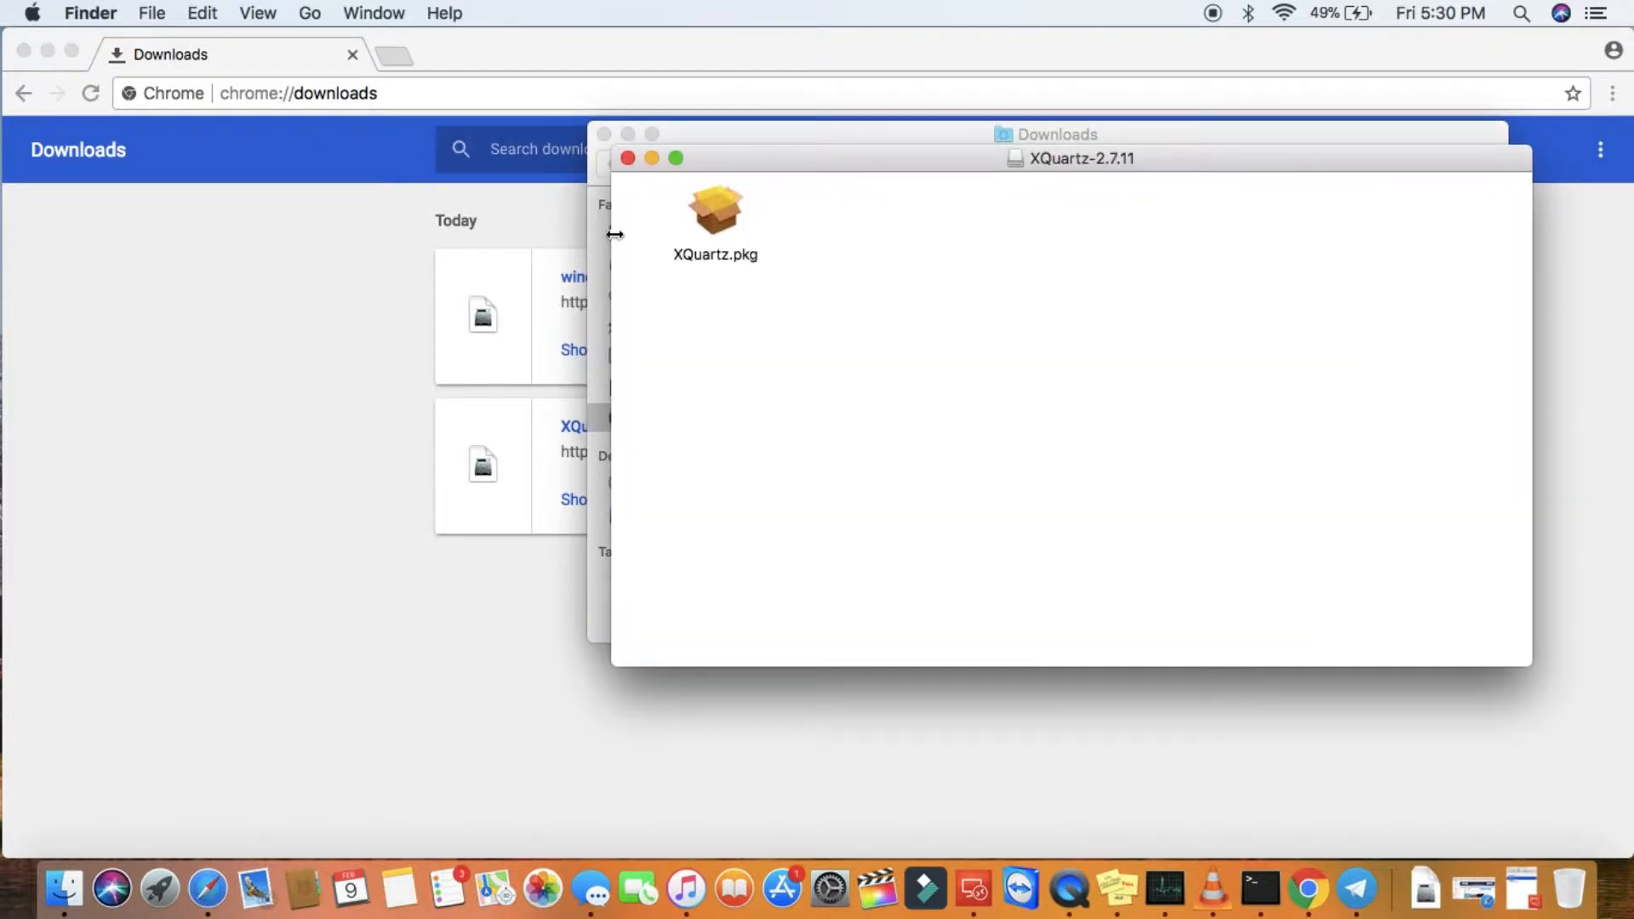
# Launch XQuartz.pkg, go through the installer, agree to the software license and start the installation
pyautogui.click(718, 214)
pyautogui.doubleClick(718, 215)
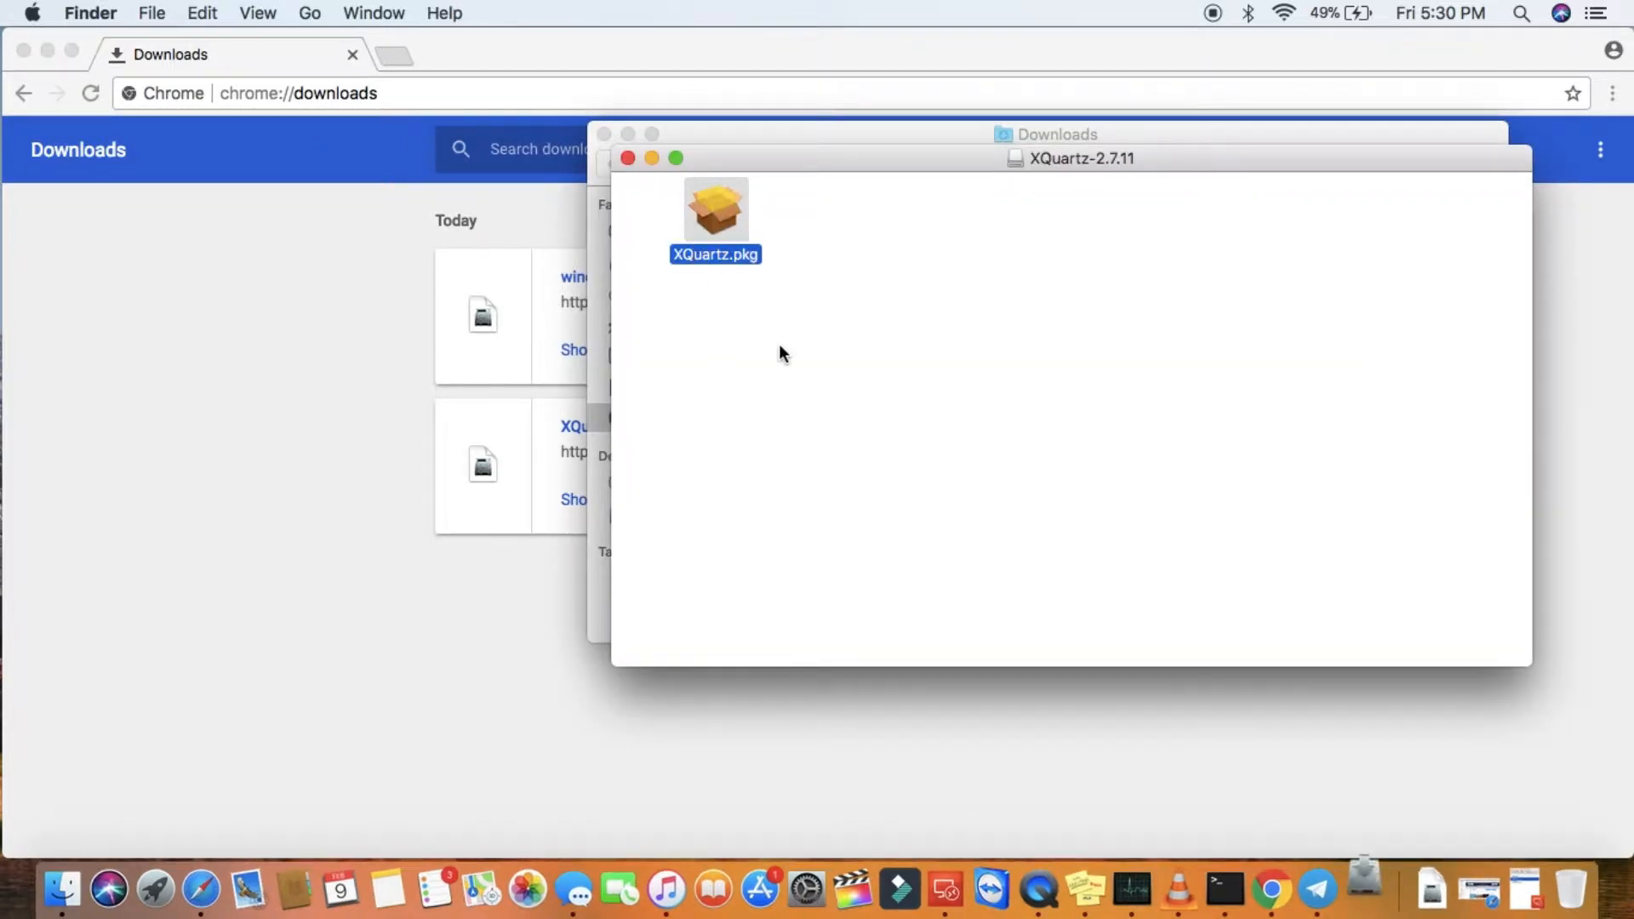
pyautogui.click(1125, 631)
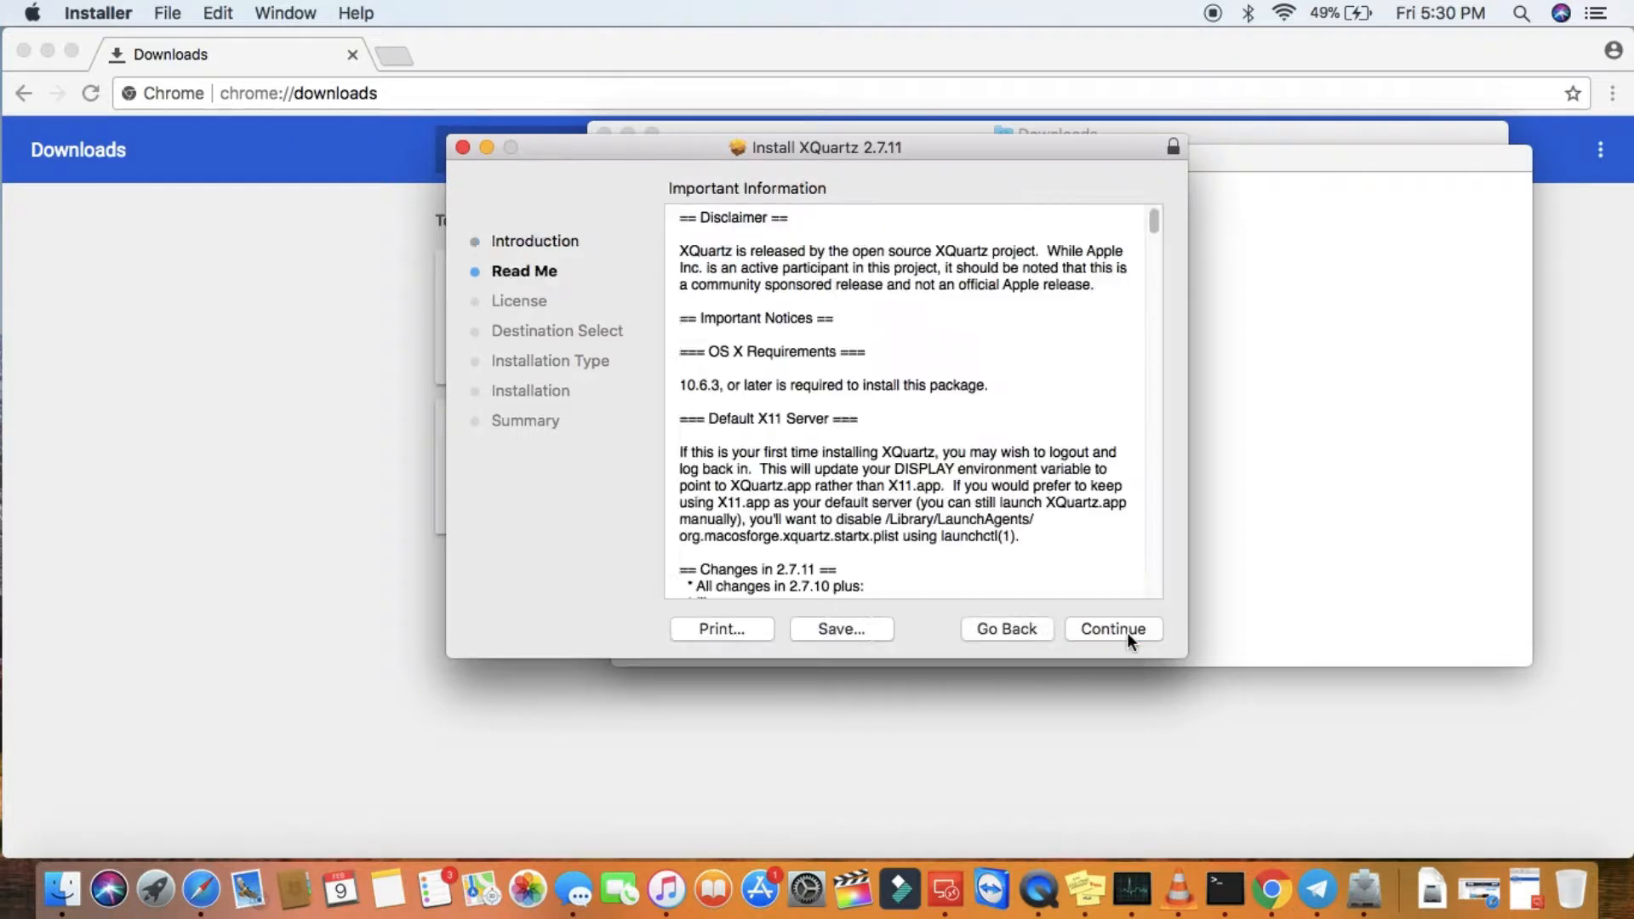
pyautogui.click(1121, 632)
pyautogui.click(1120, 630)
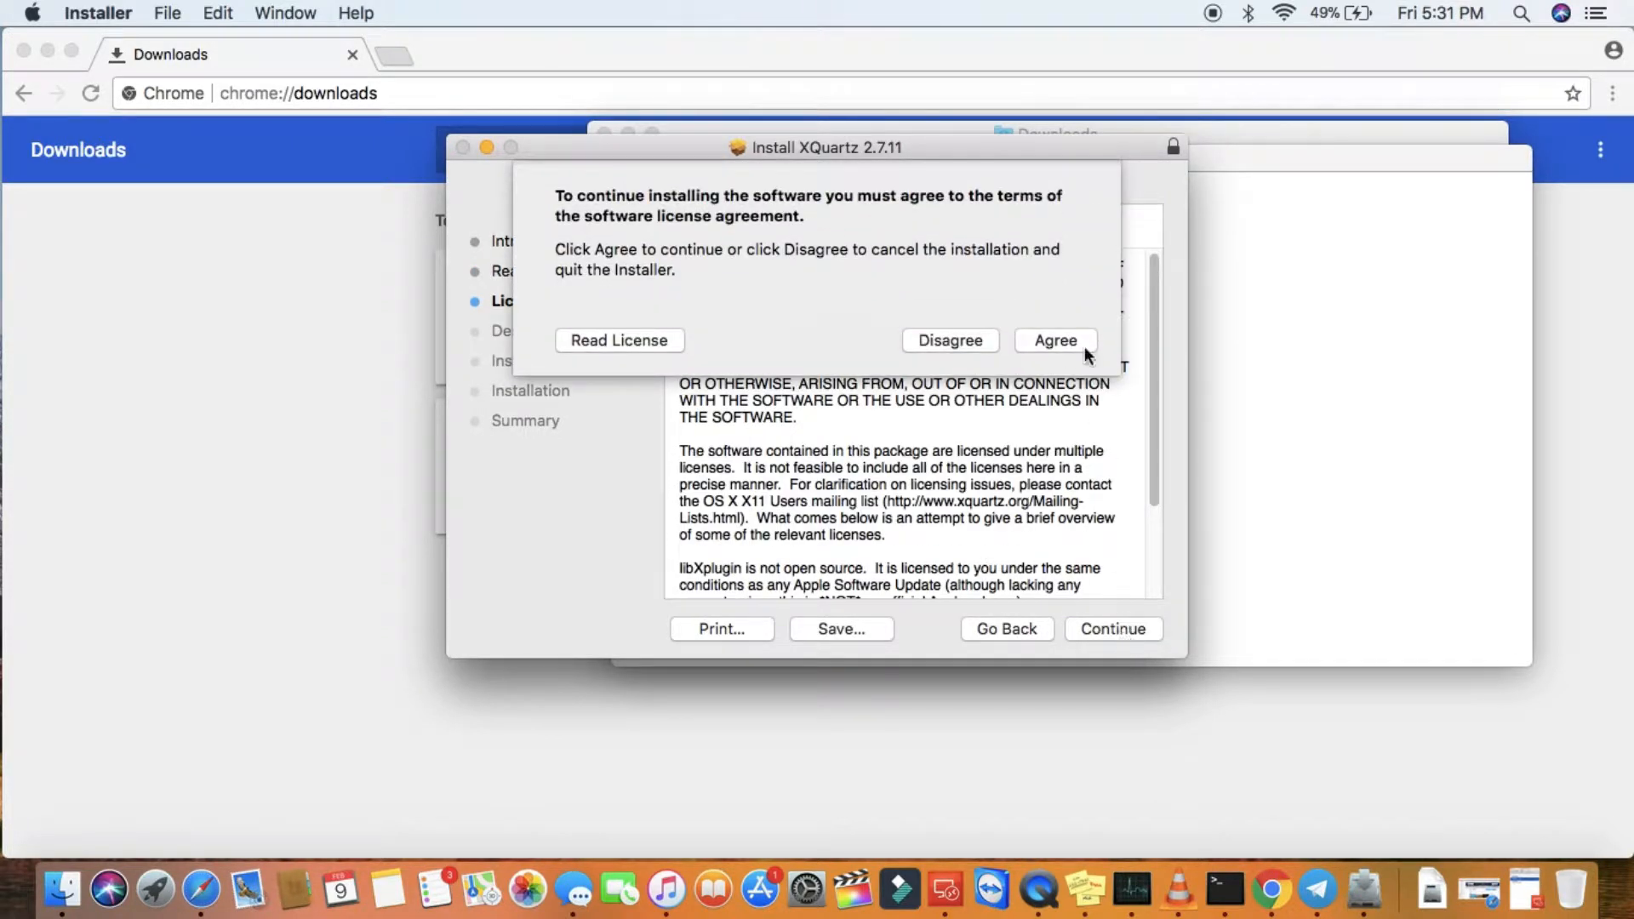
pyautogui.click(1069, 336)
pyautogui.click(1117, 631)
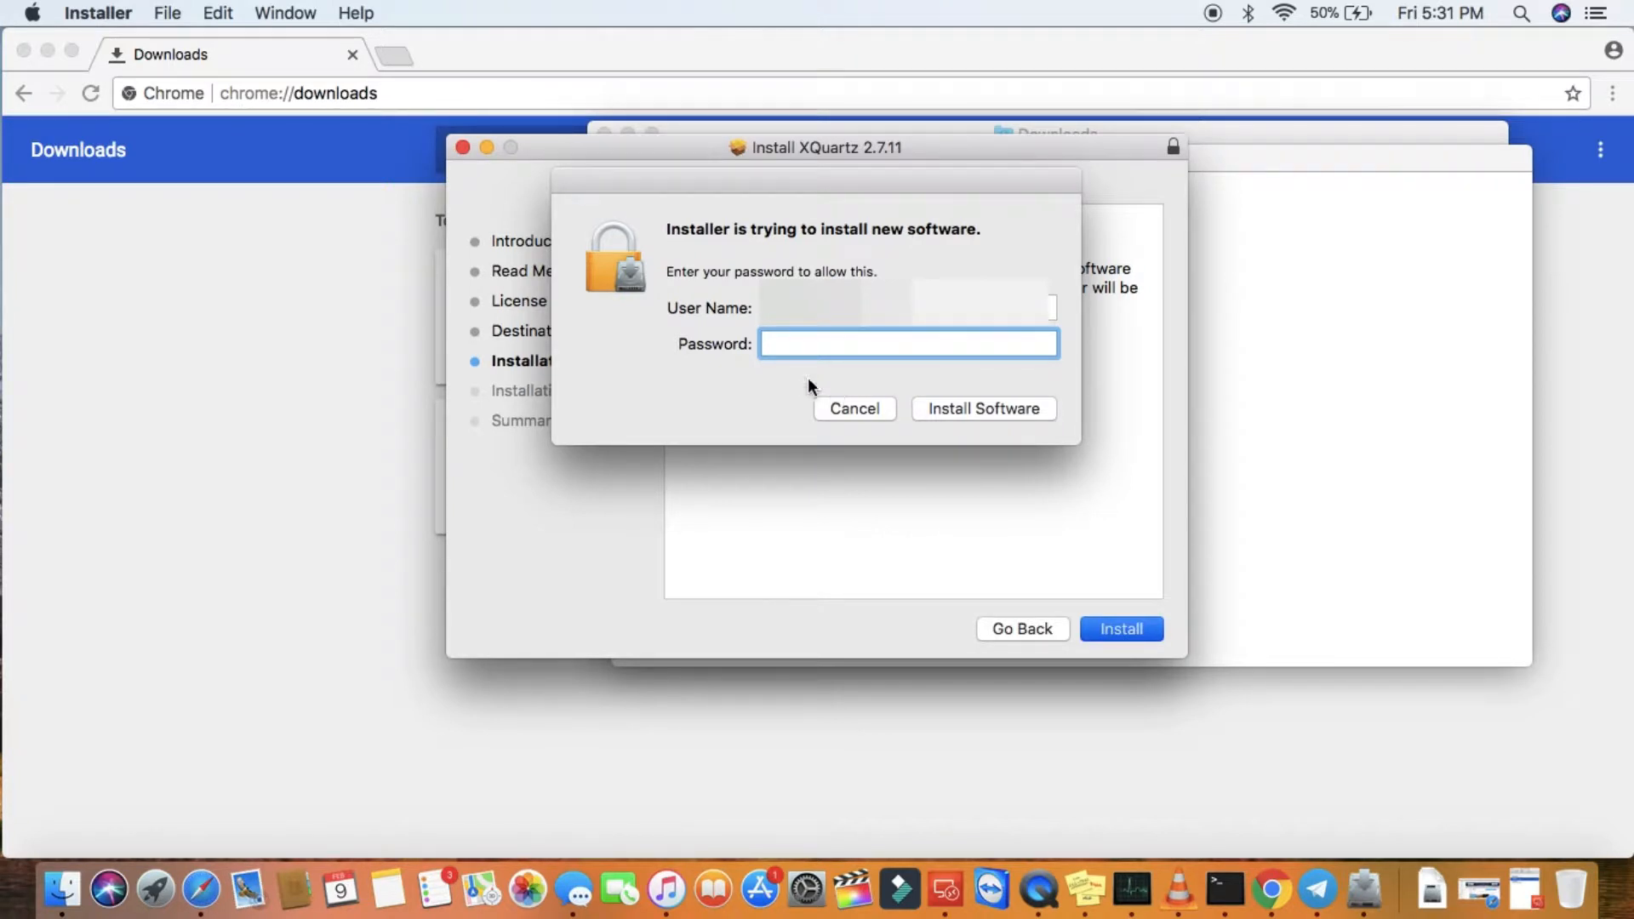
# Enter the account password to authorize the XQuartz software installation
pyautogui.write('•••••')
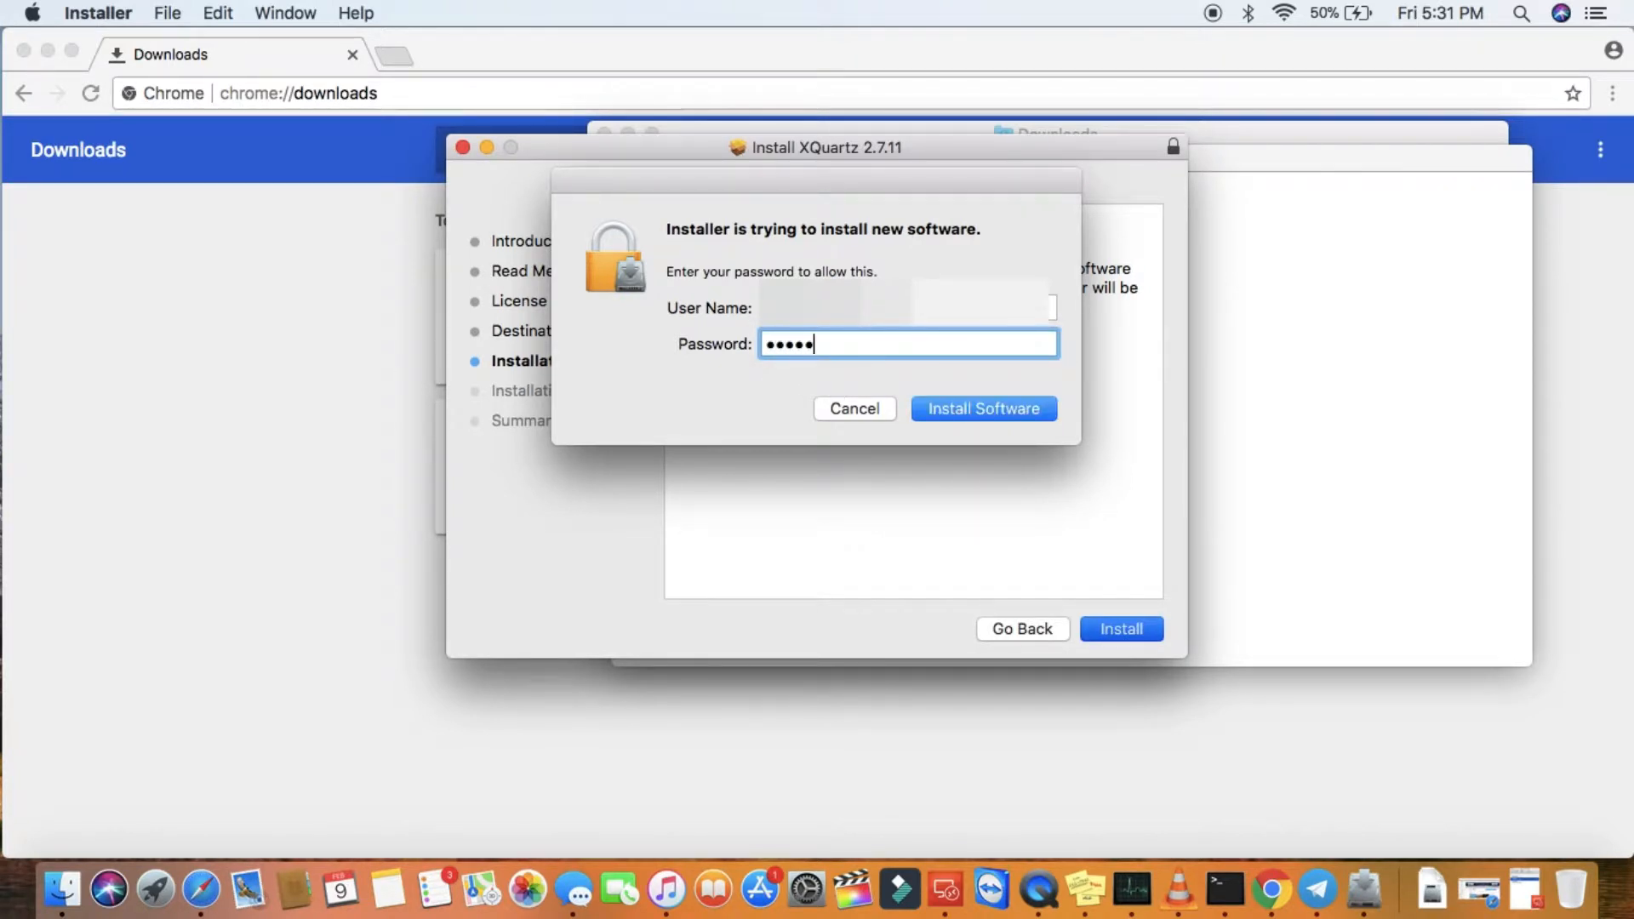
pyautogui.write('••••••')
pyautogui.click(993, 412)
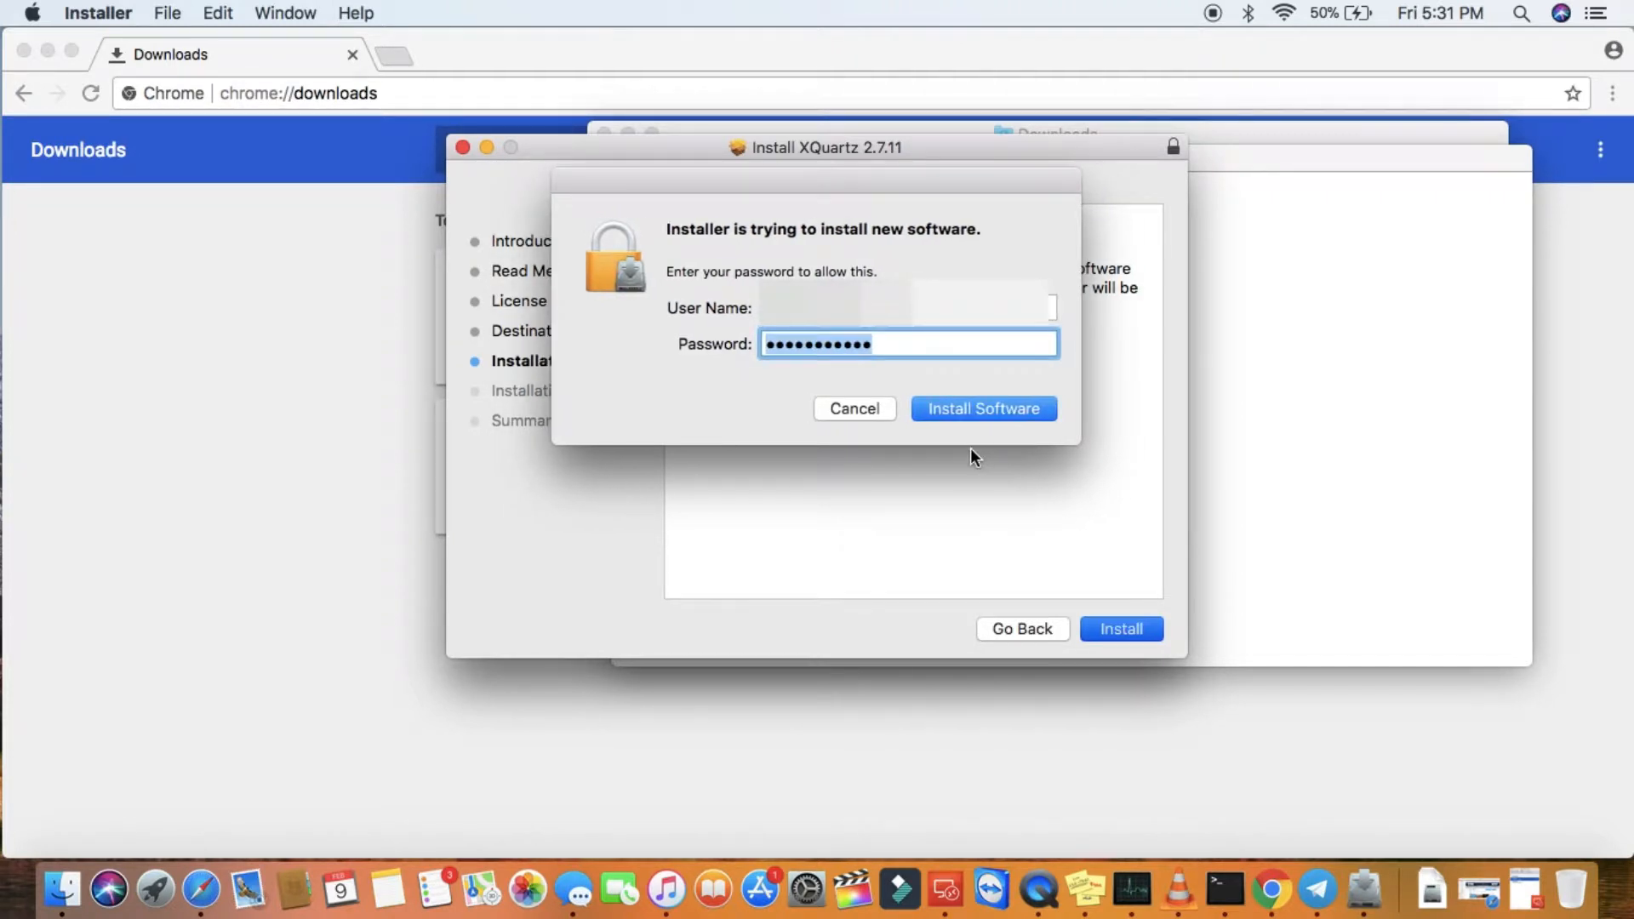
pyautogui.write('••••••')
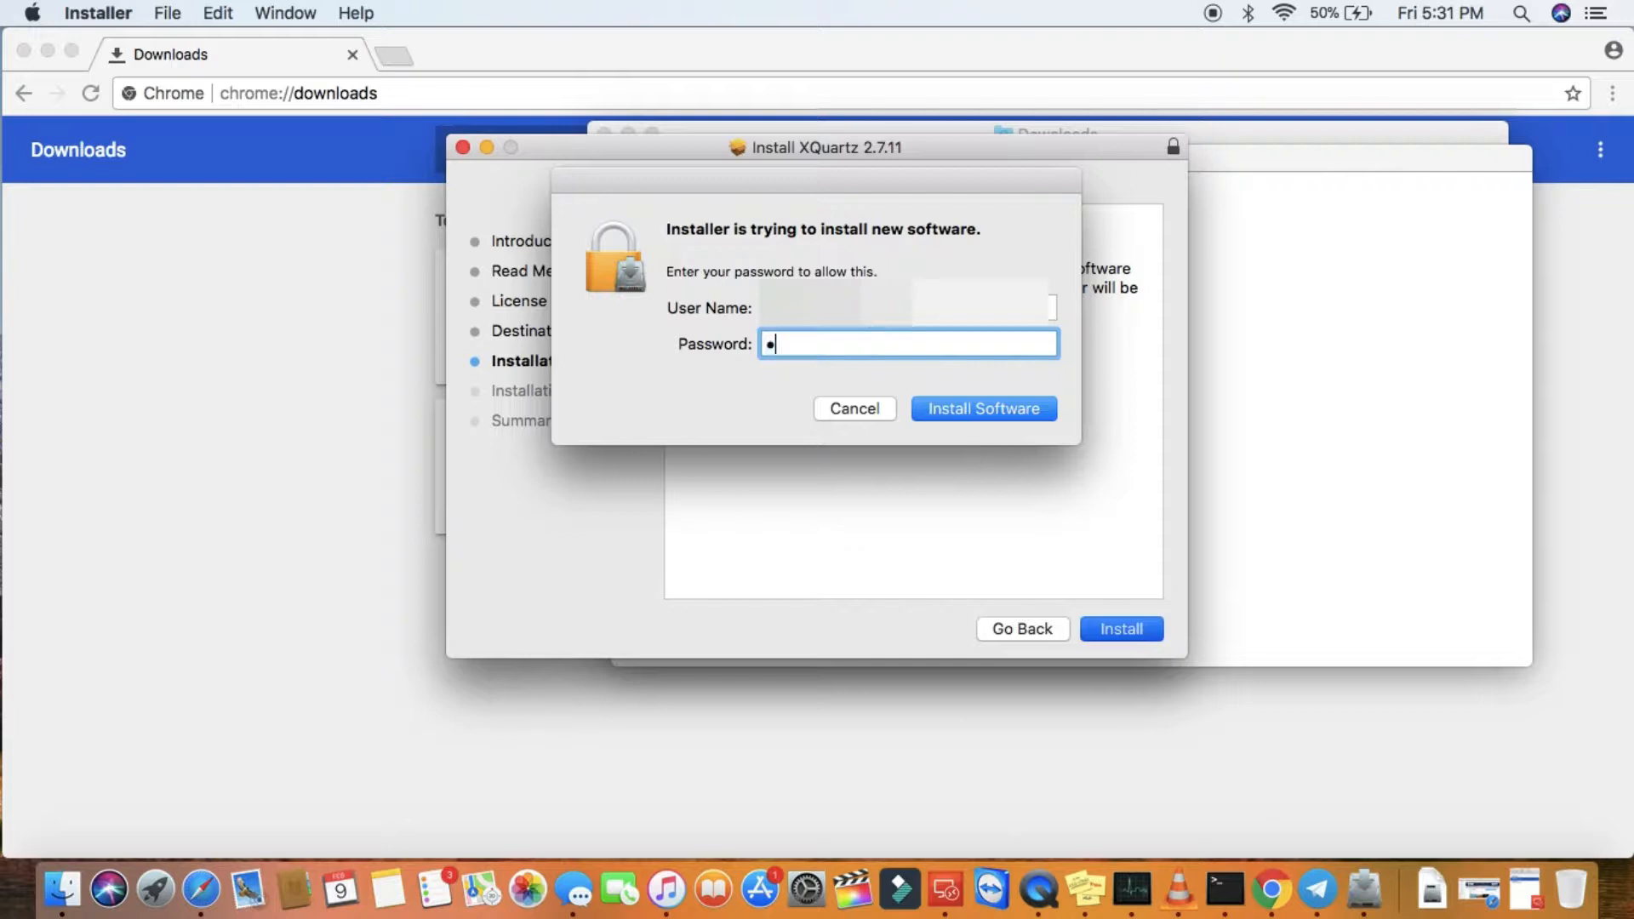
pyautogui.write('•••••')
pyautogui.click(1018, 408)
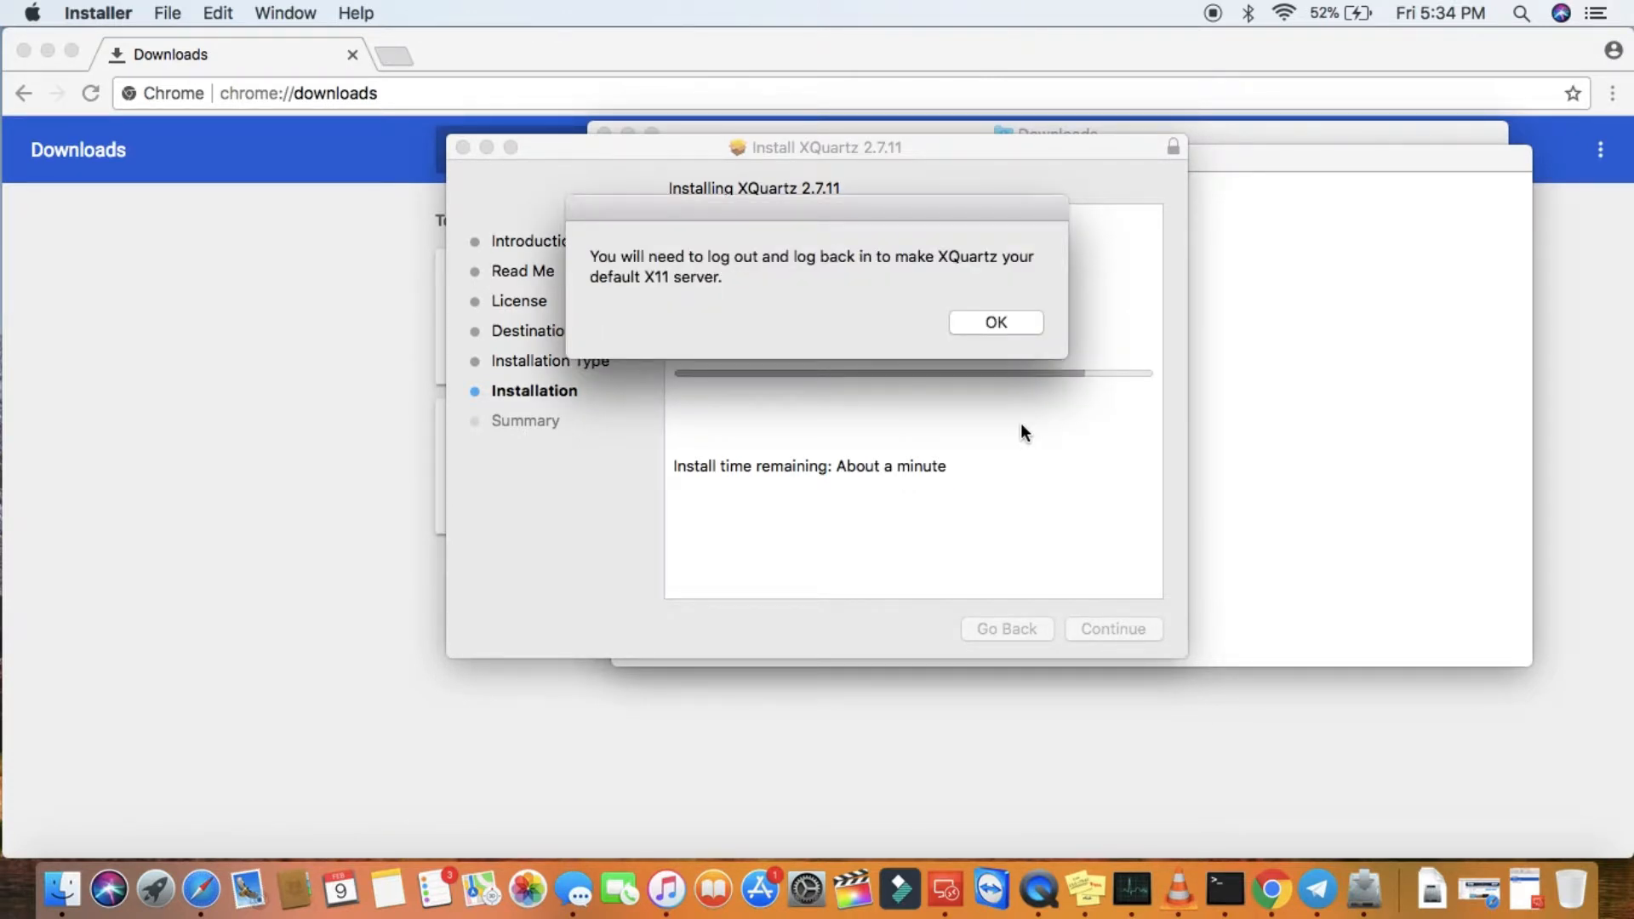
# Finish the XQuartz installer, keep its package instead of trashing it, and close the XQuartz-2.7.11 disk image window
pyautogui.click(970, 323)
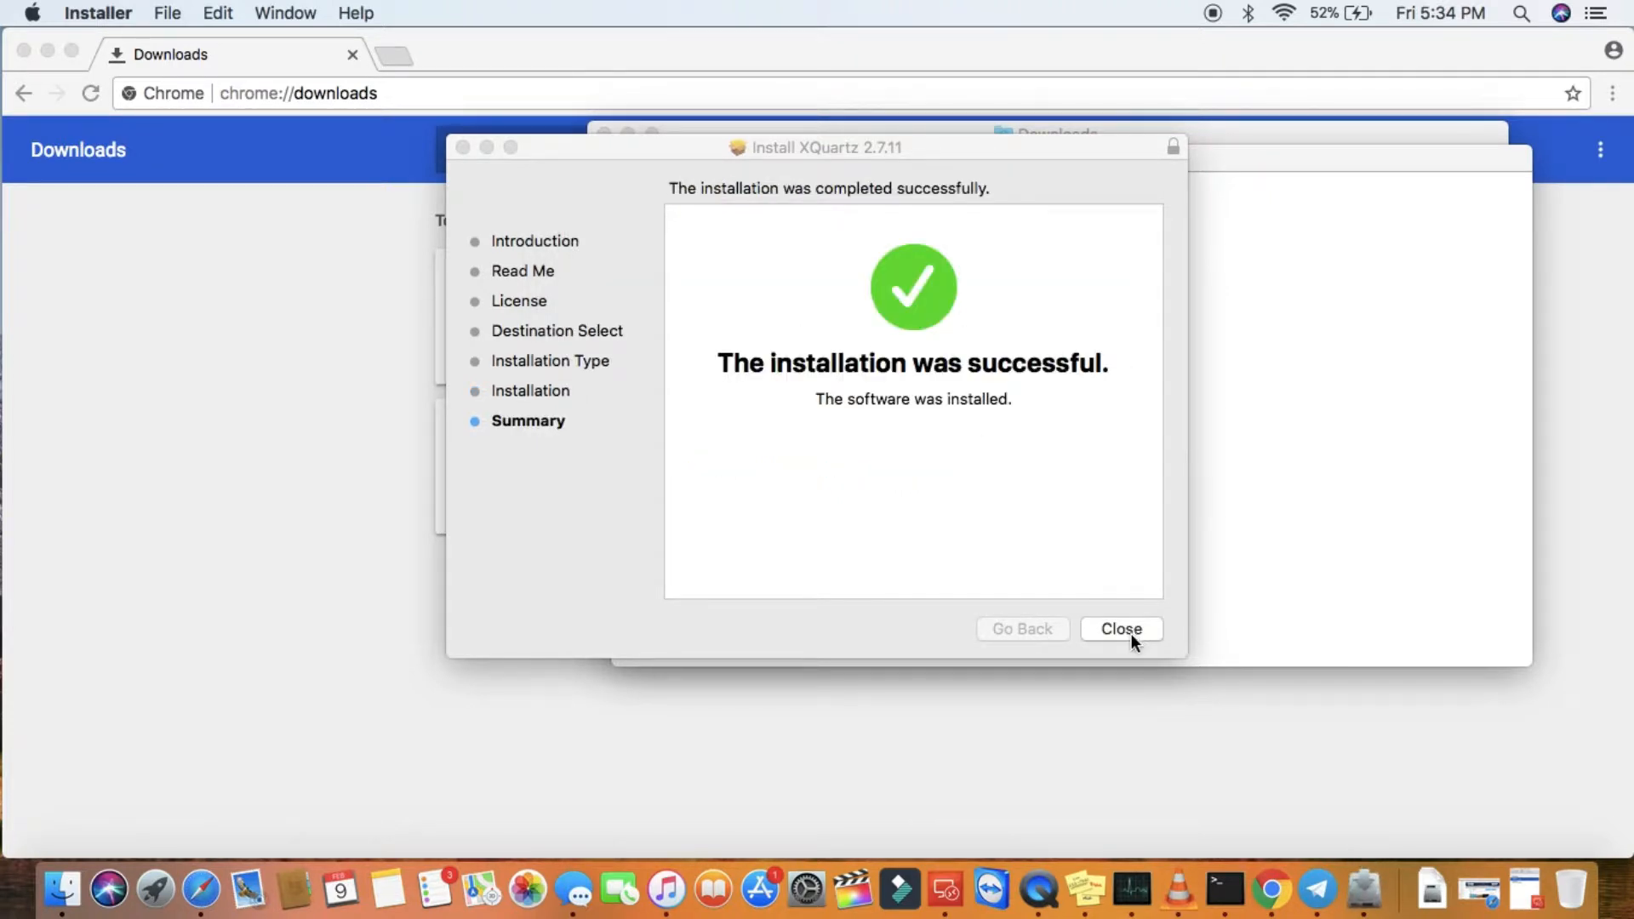
pyautogui.click(1123, 628)
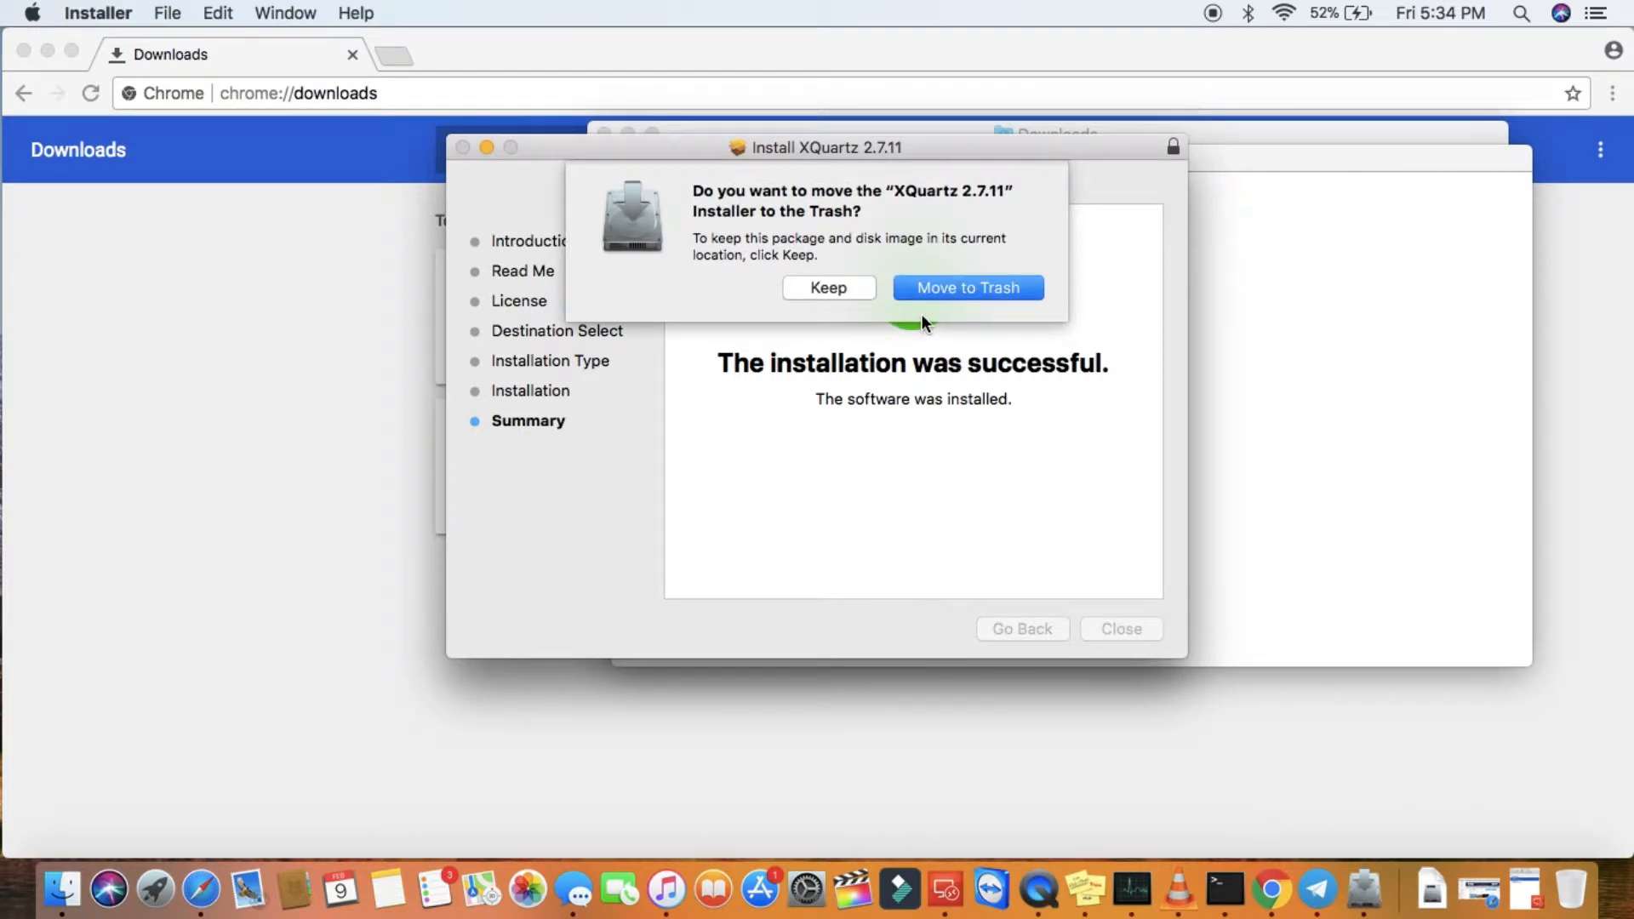
pyautogui.click(849, 287)
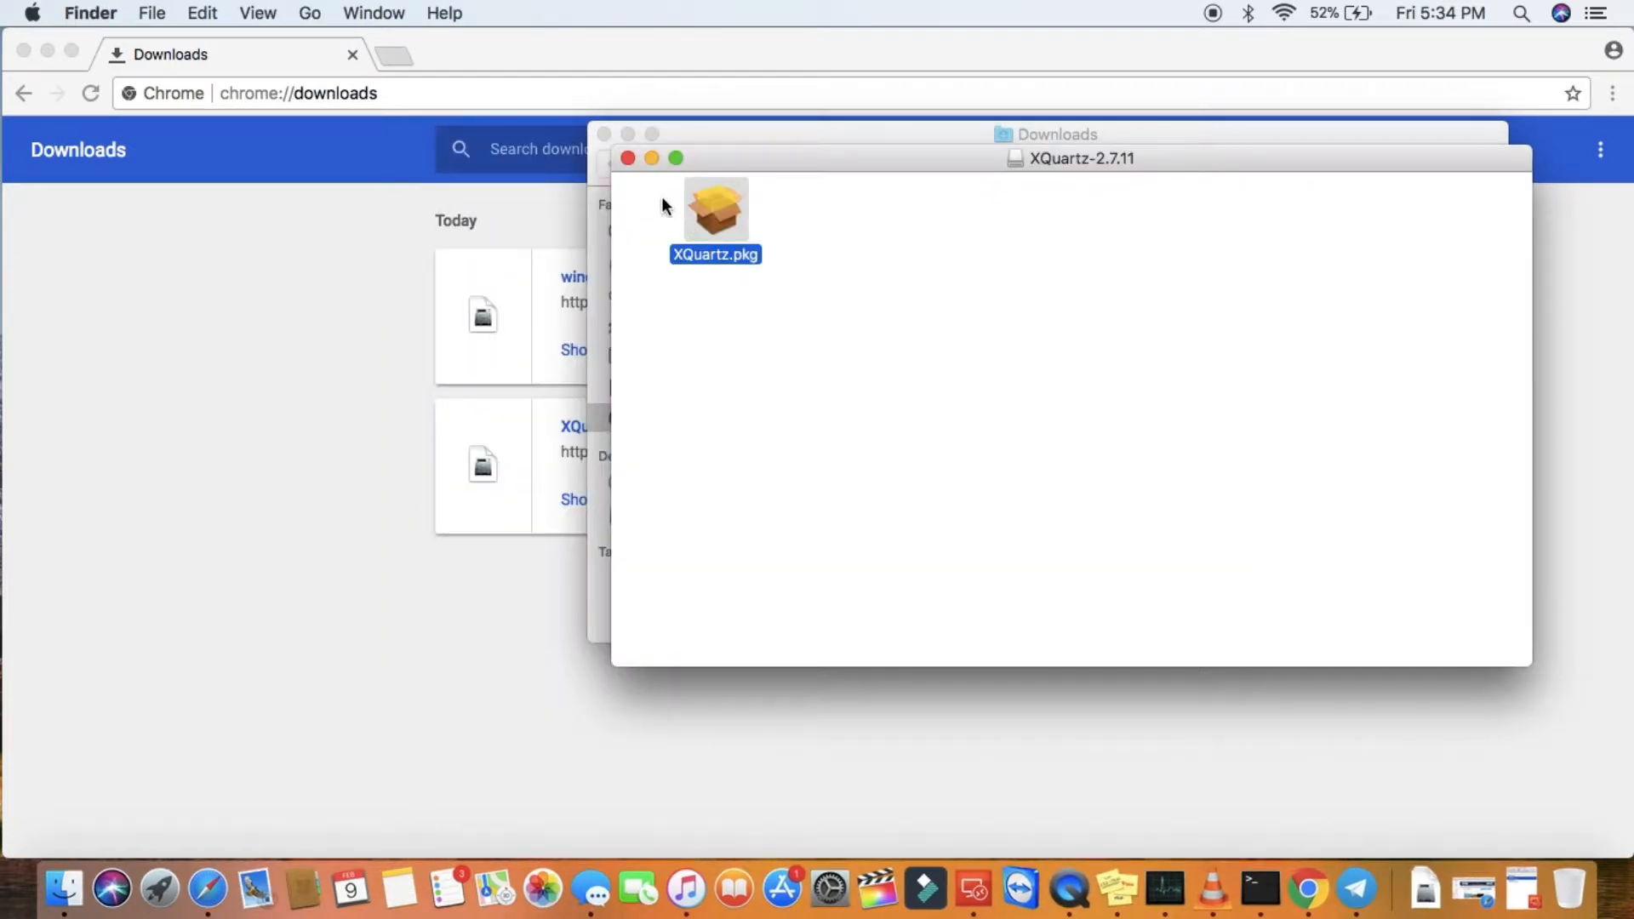
pyautogui.click(626, 159)
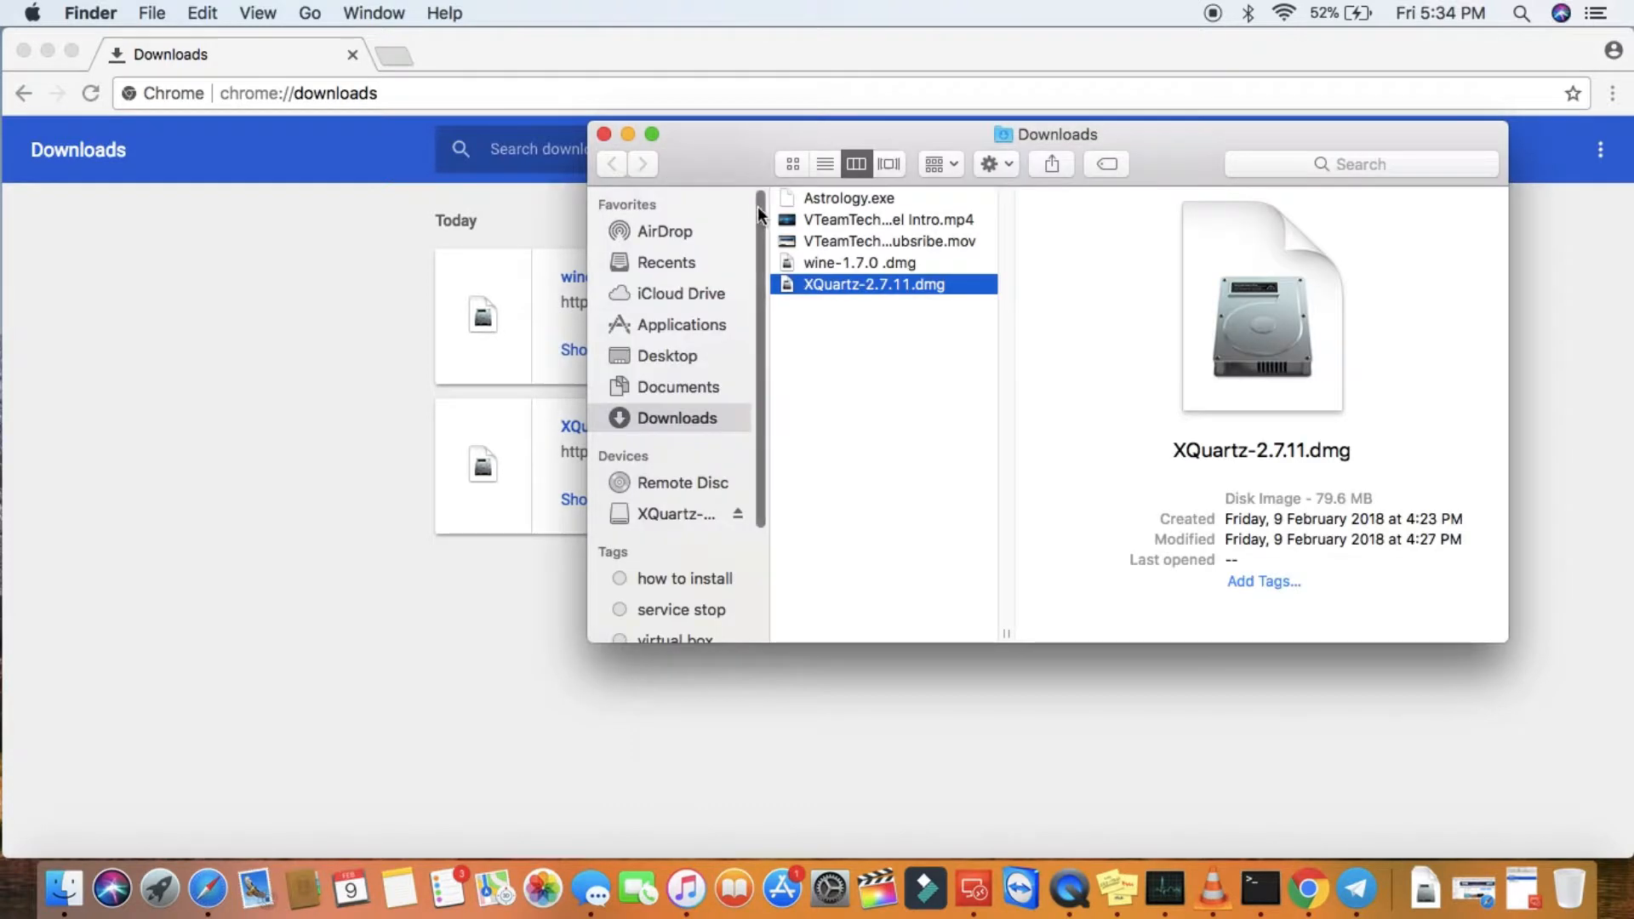
# Open the wine-1.7.0 .dmg disk image from the Downloads folder, skipping its verification
pyautogui.click(846, 264)
pyautogui.doubleClick(846, 263)
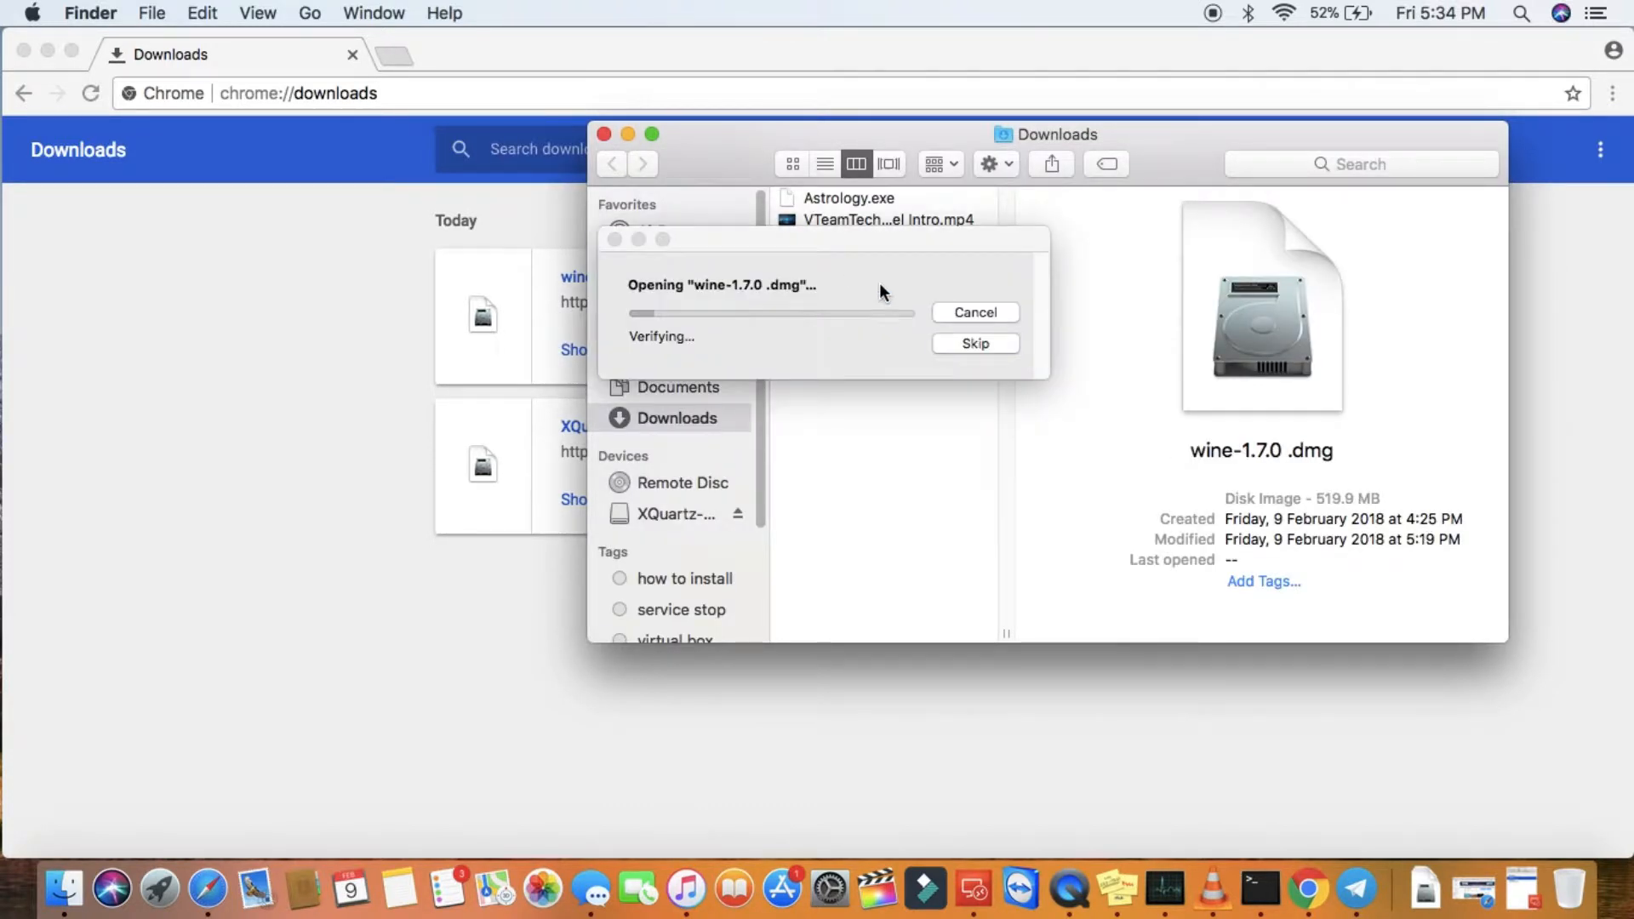
pyautogui.click(976, 343)
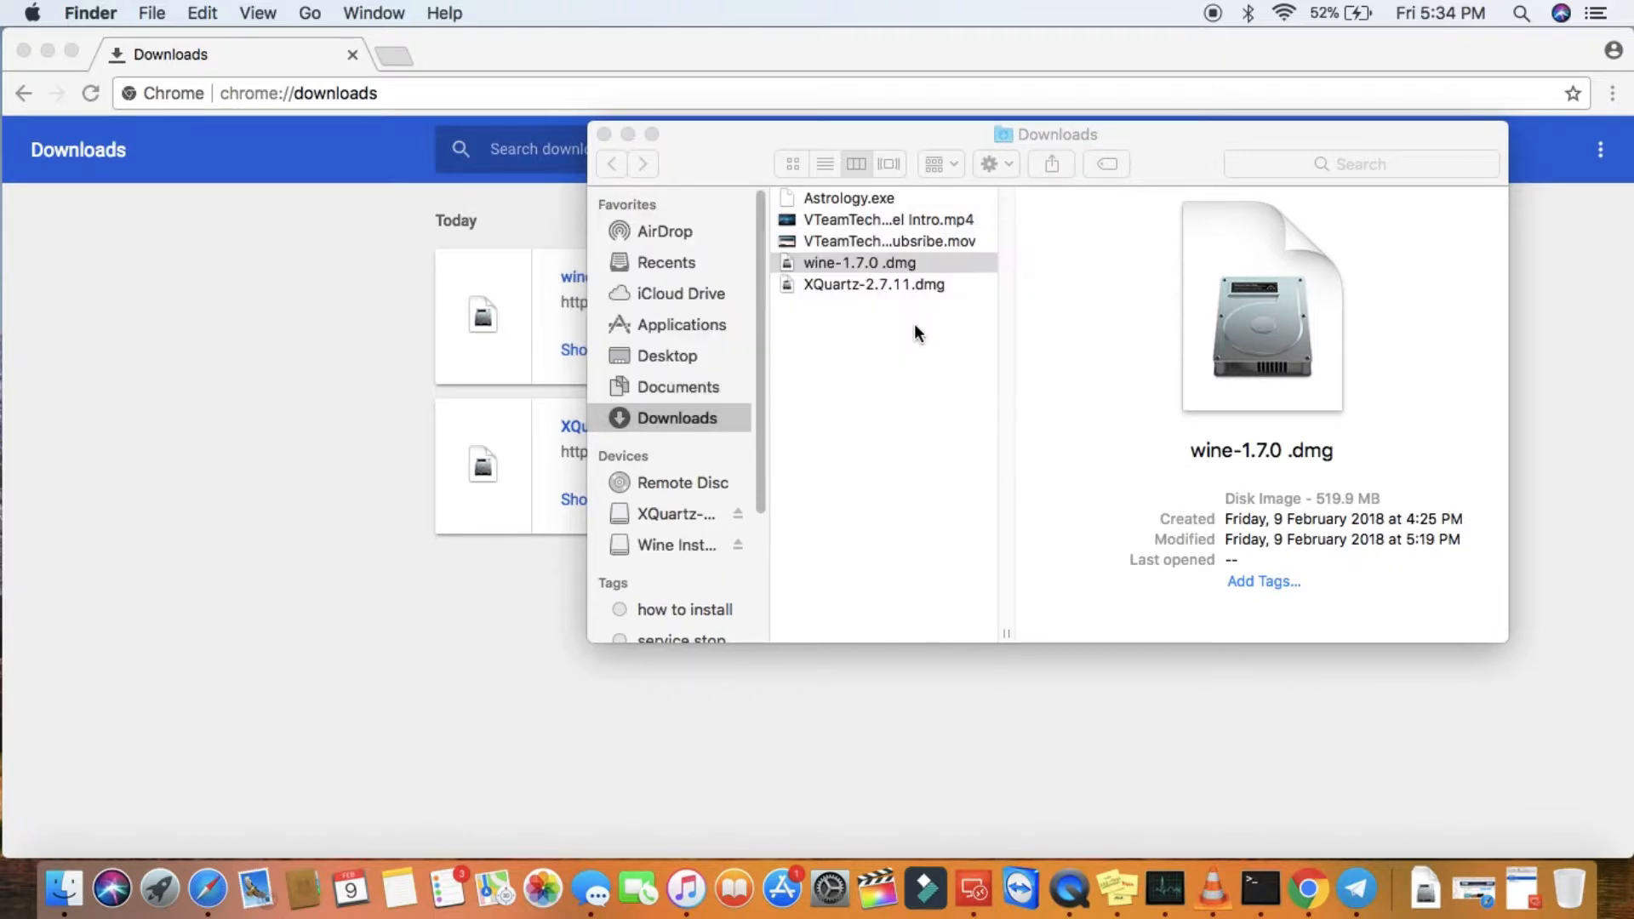
# Try to launch Install Wine from the Wine Installer disk image and dismiss the security alert
pyautogui.doubleClick(864, 473)
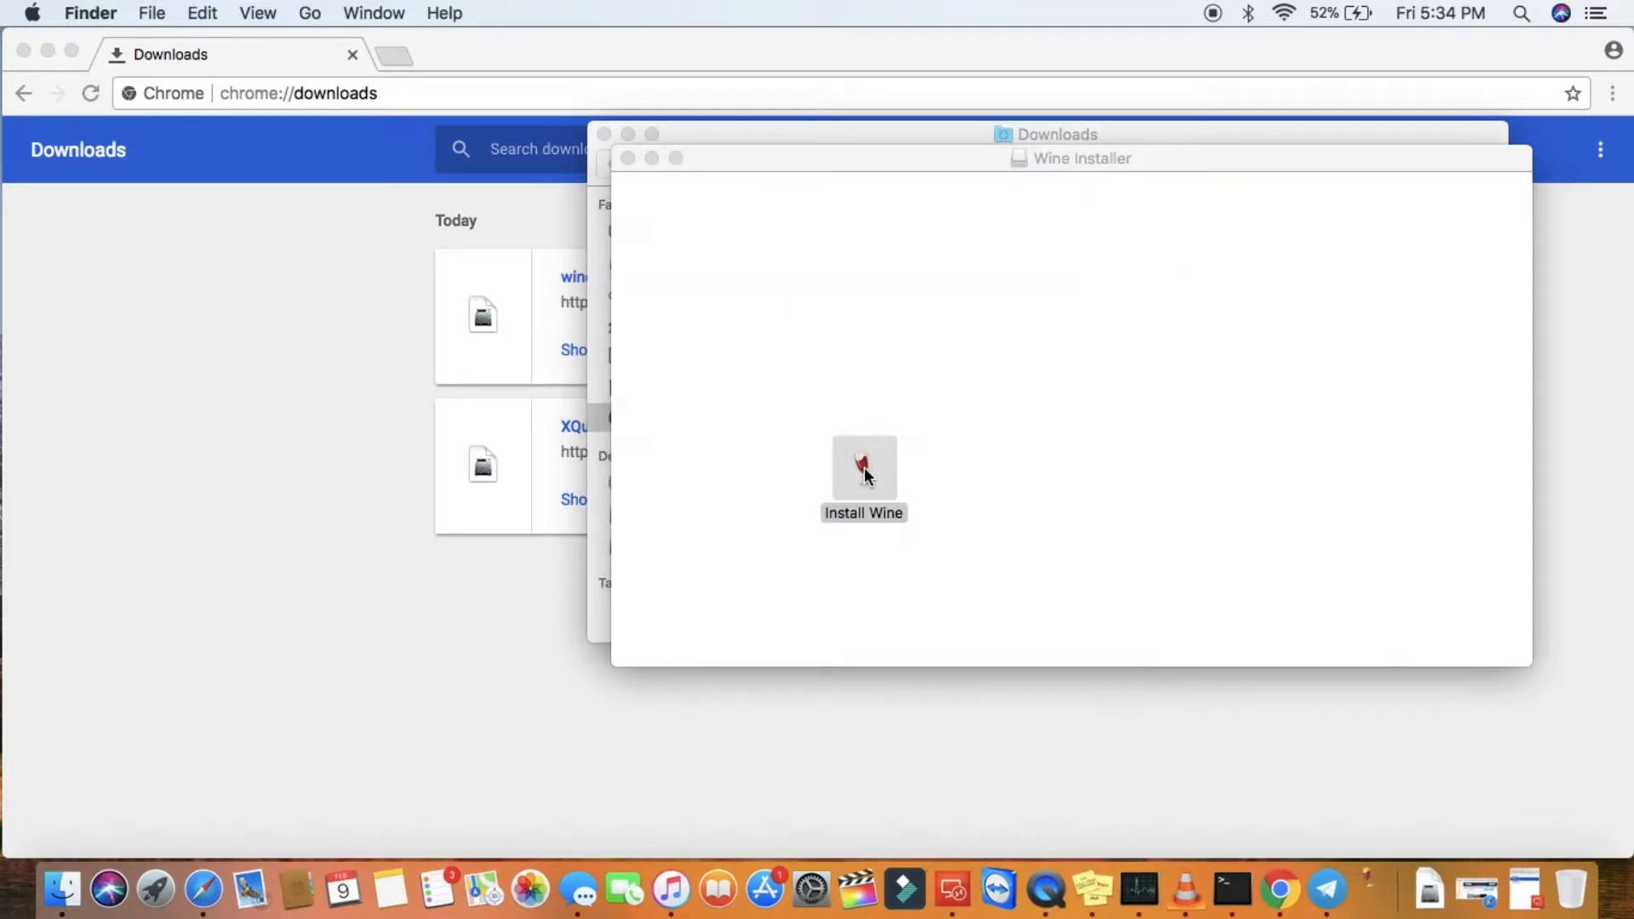
pyautogui.click(989, 392)
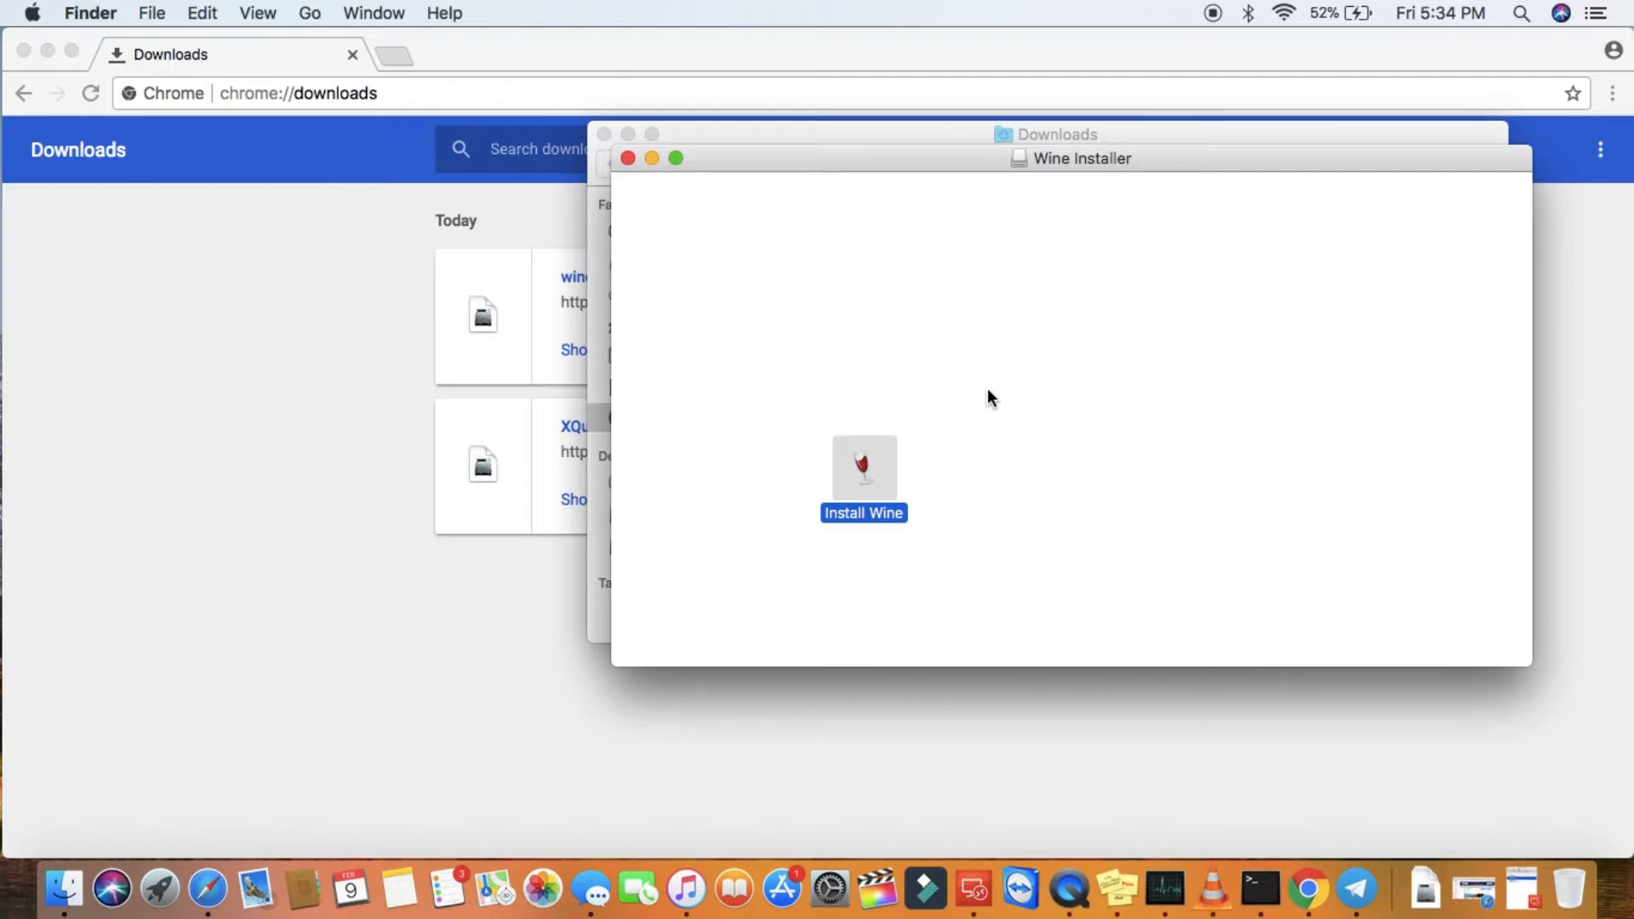
pyautogui.press('F4')
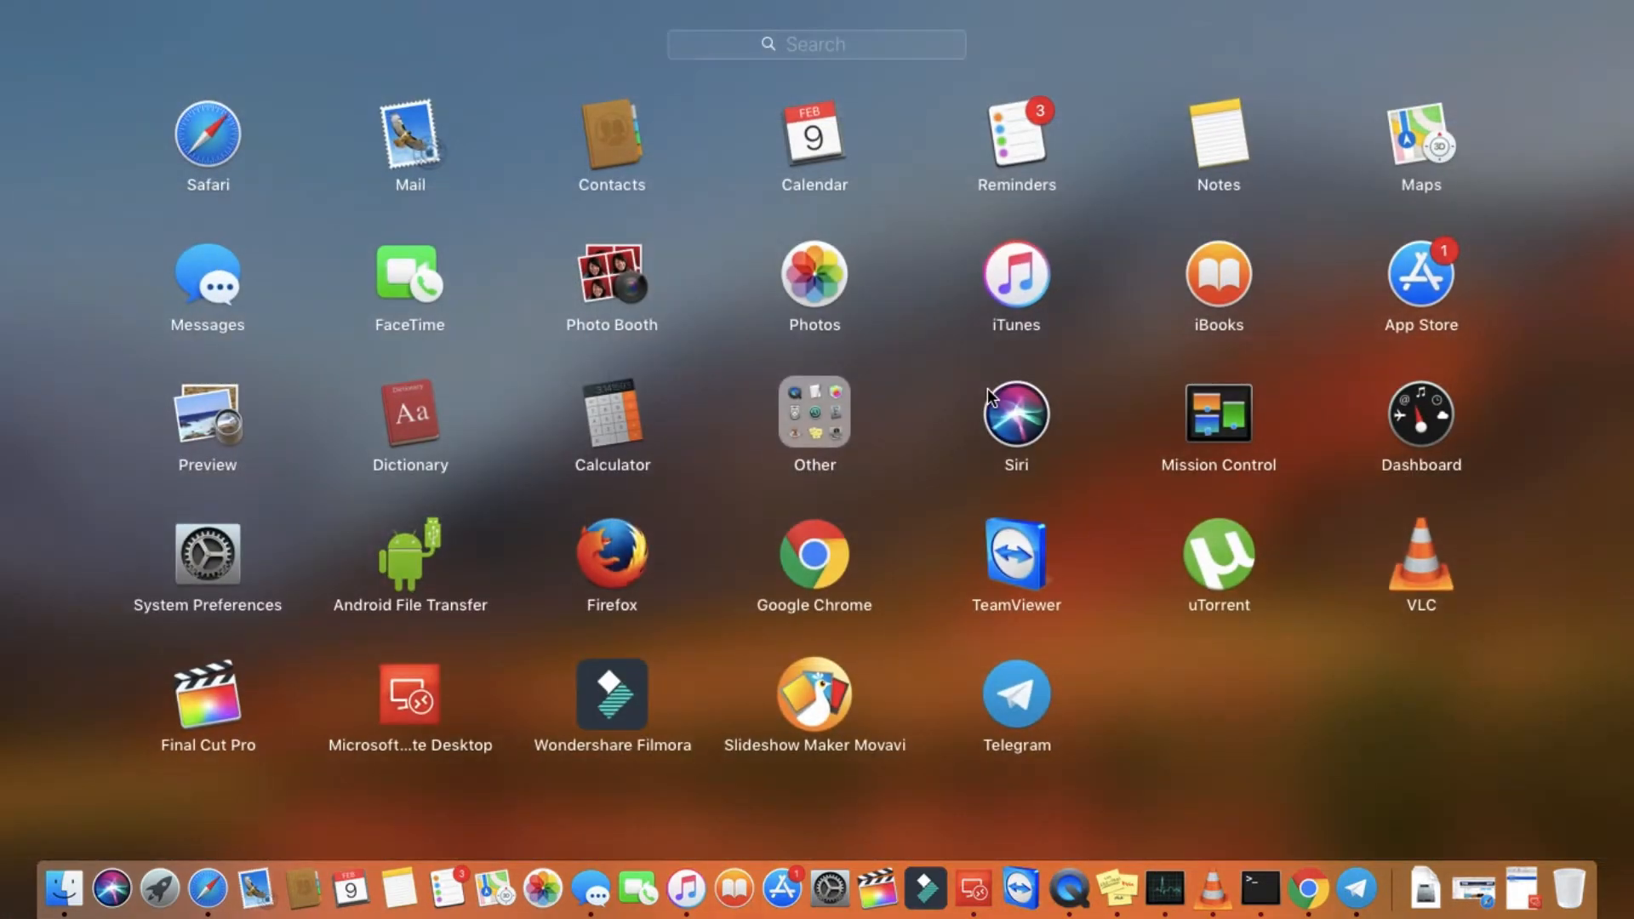
pyautogui.click(1268, 734)
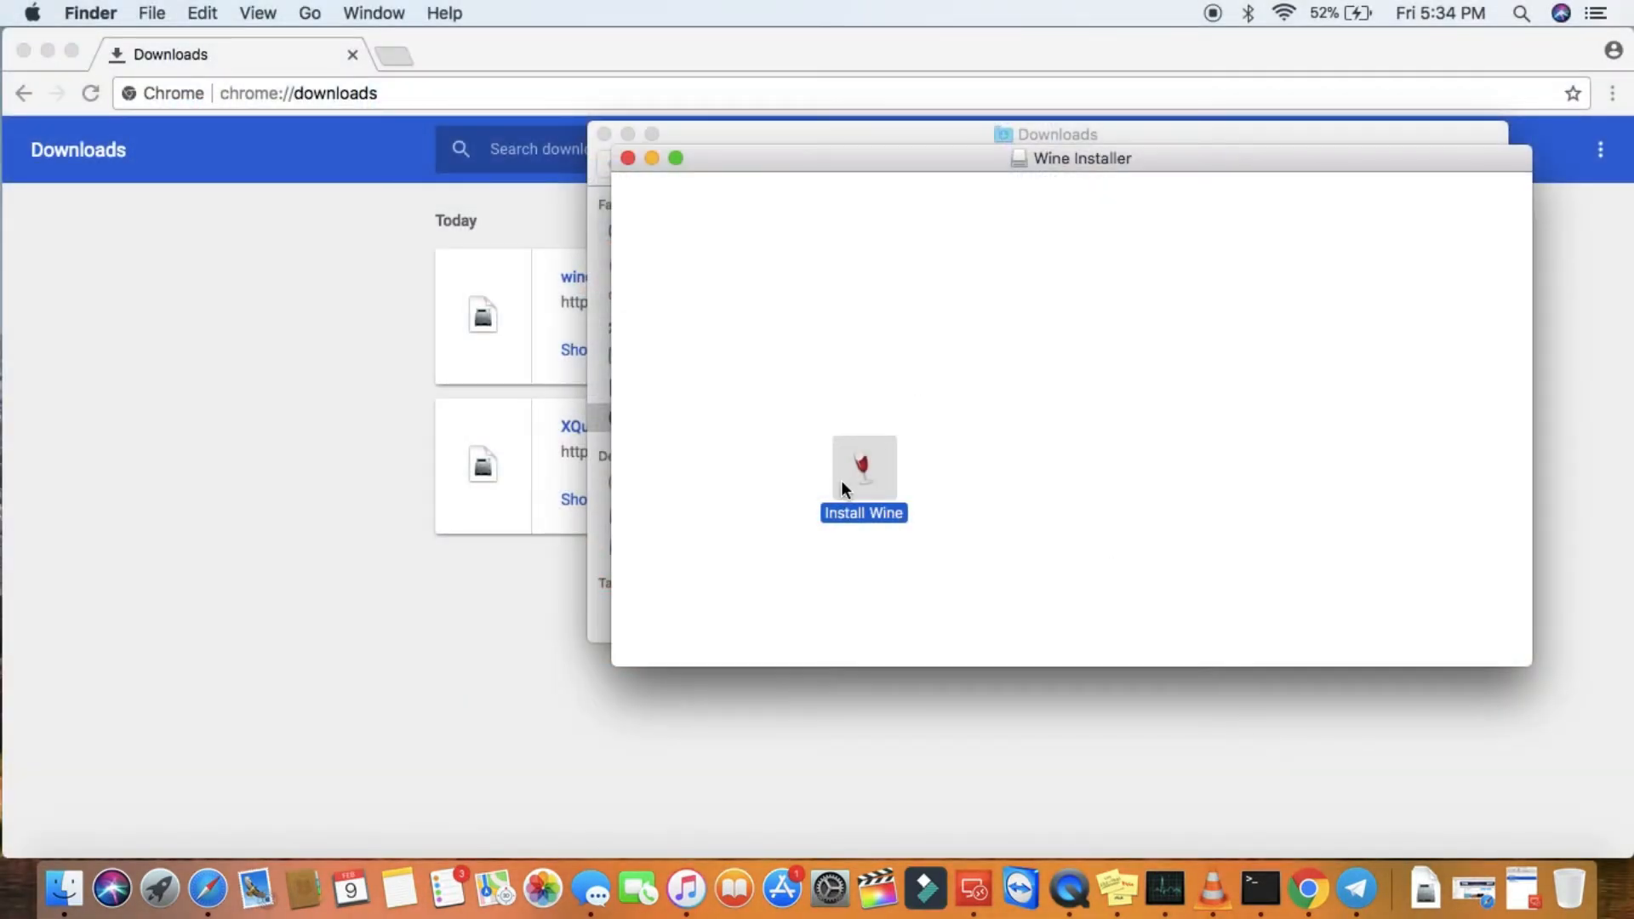
pyautogui.doubleClick(862, 464)
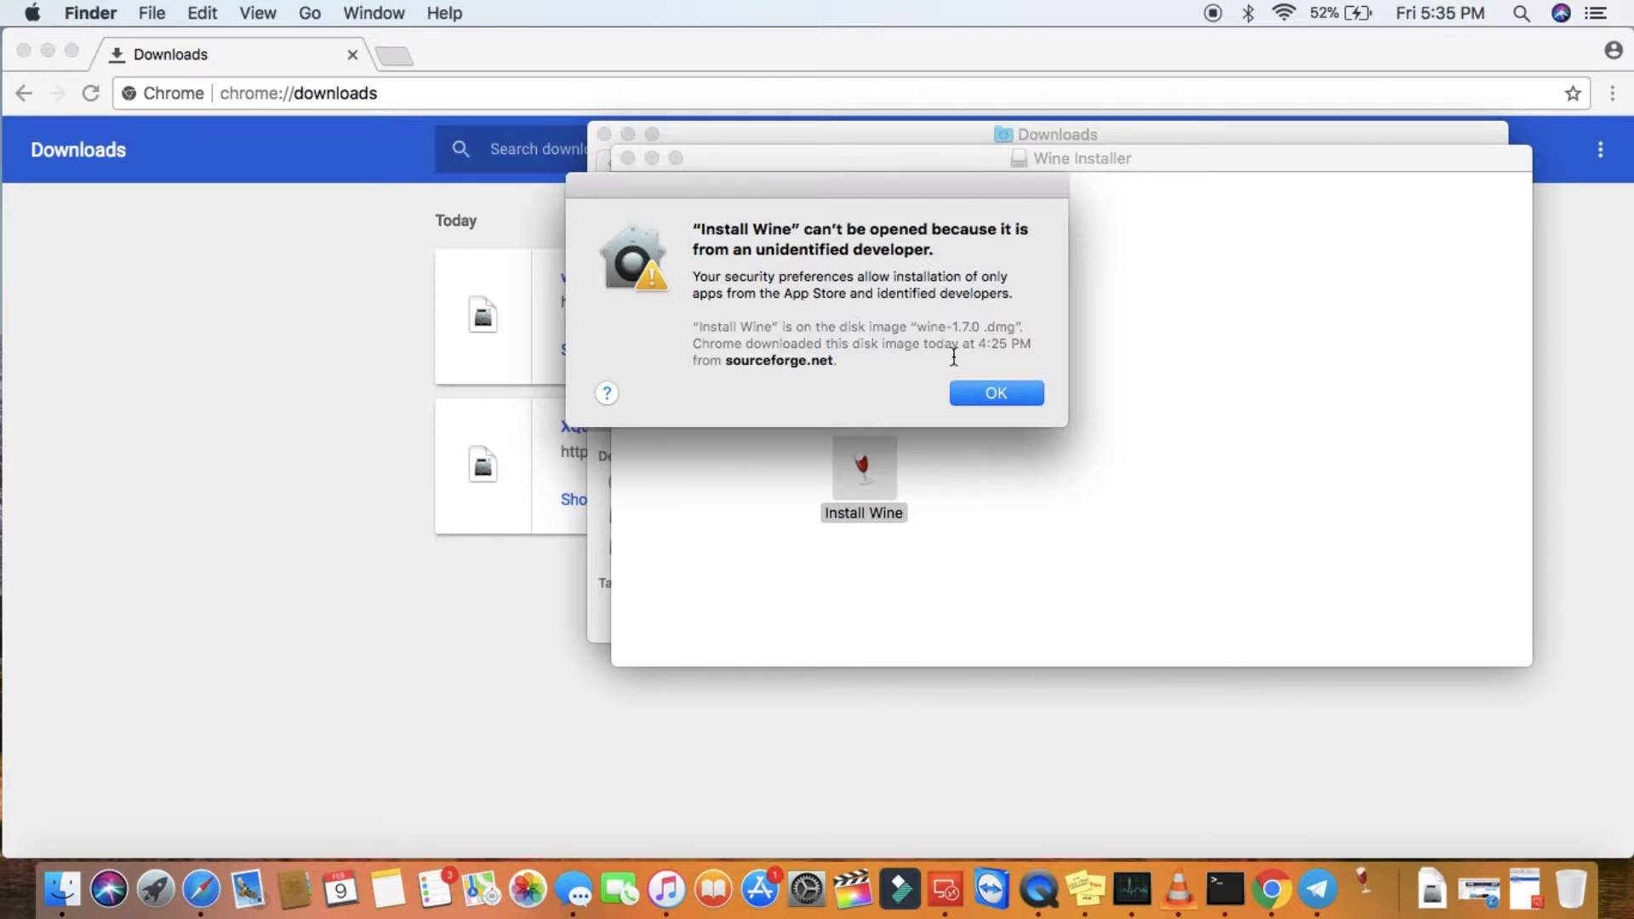
pyautogui.click(998, 392)
# Open System Preferences to reach the Mac's security settings
pyautogui.press('F4')
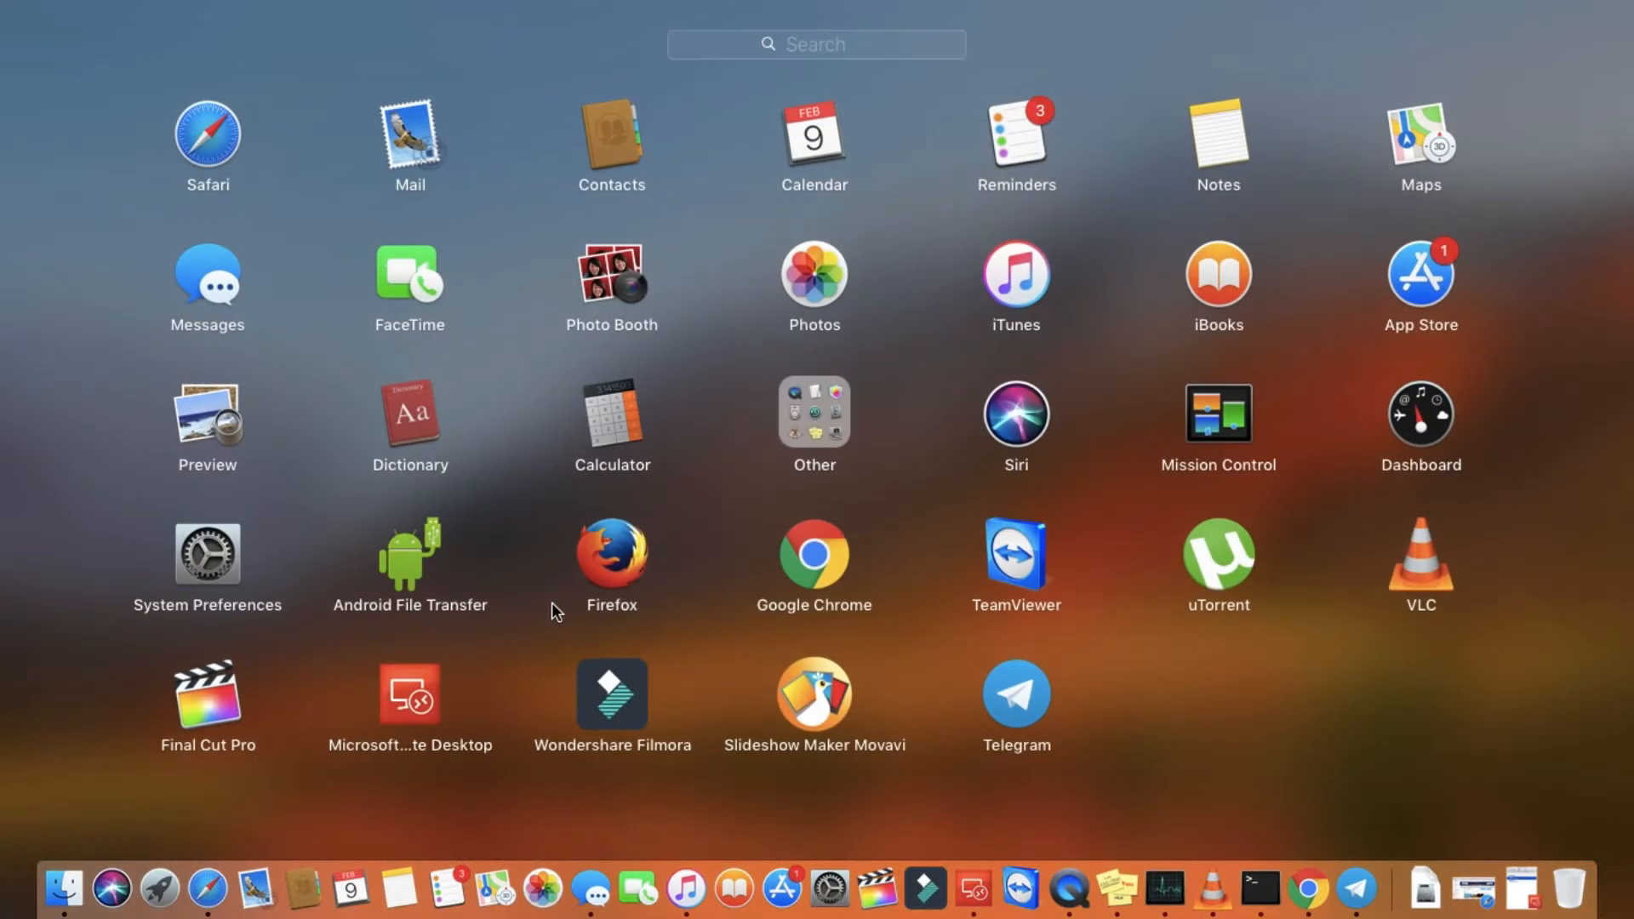
pyautogui.click(211, 568)
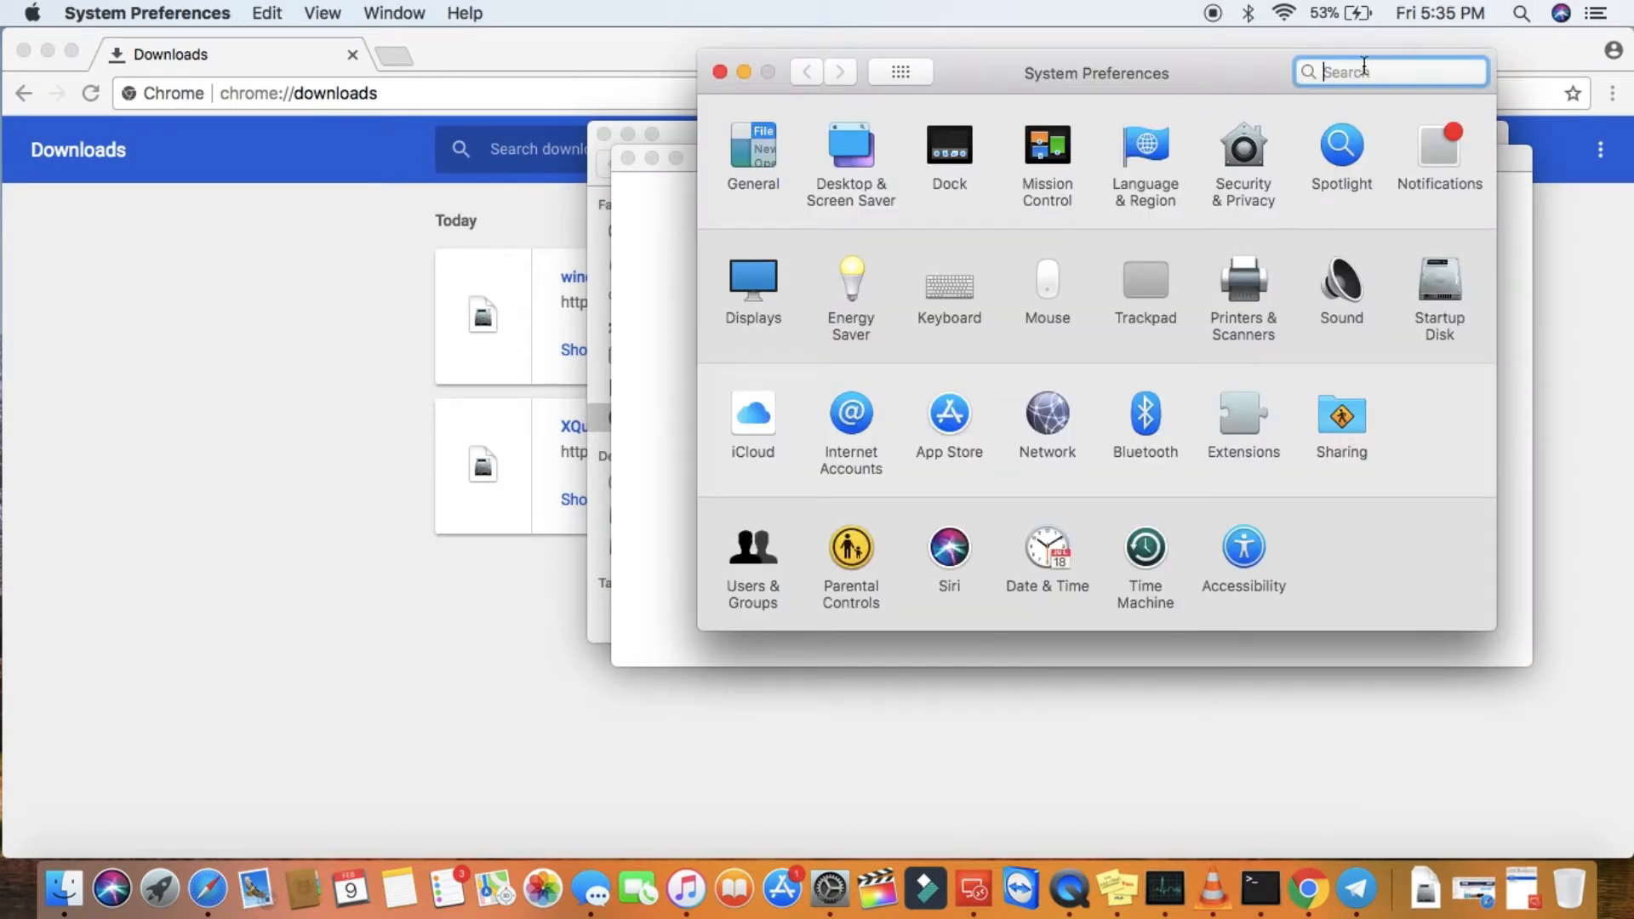
pyautogui.write('unid')
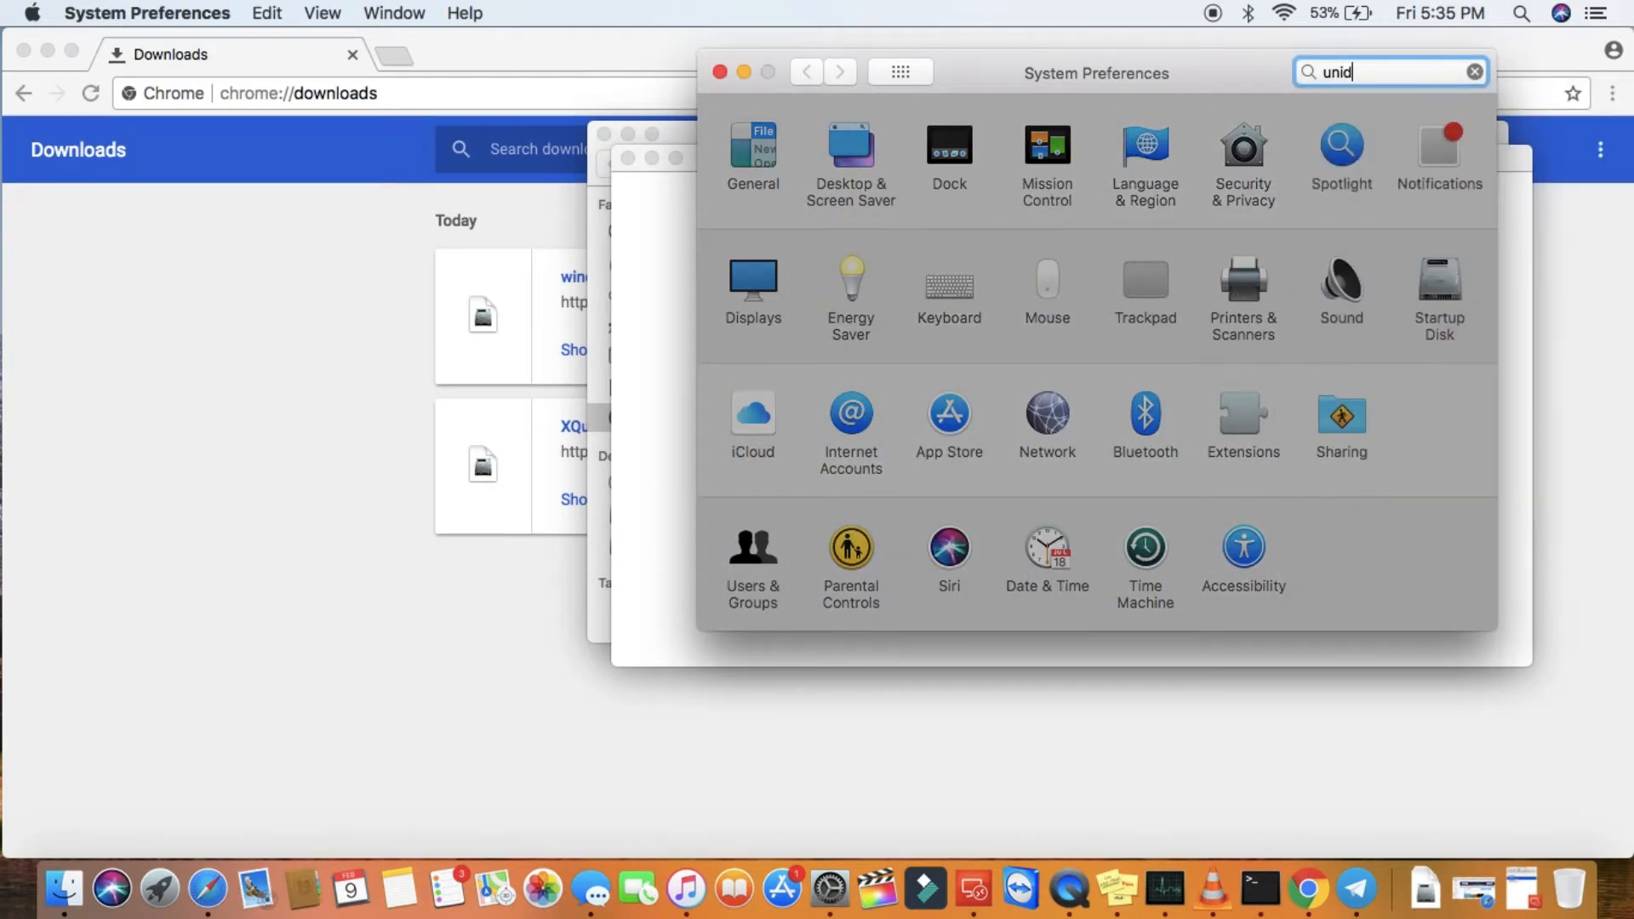
pyautogui.press('BackSpace')
pyautogui.press('BackSpace')
pyautogui.press('BackSpace')
pyautogui.press('BackSpace')
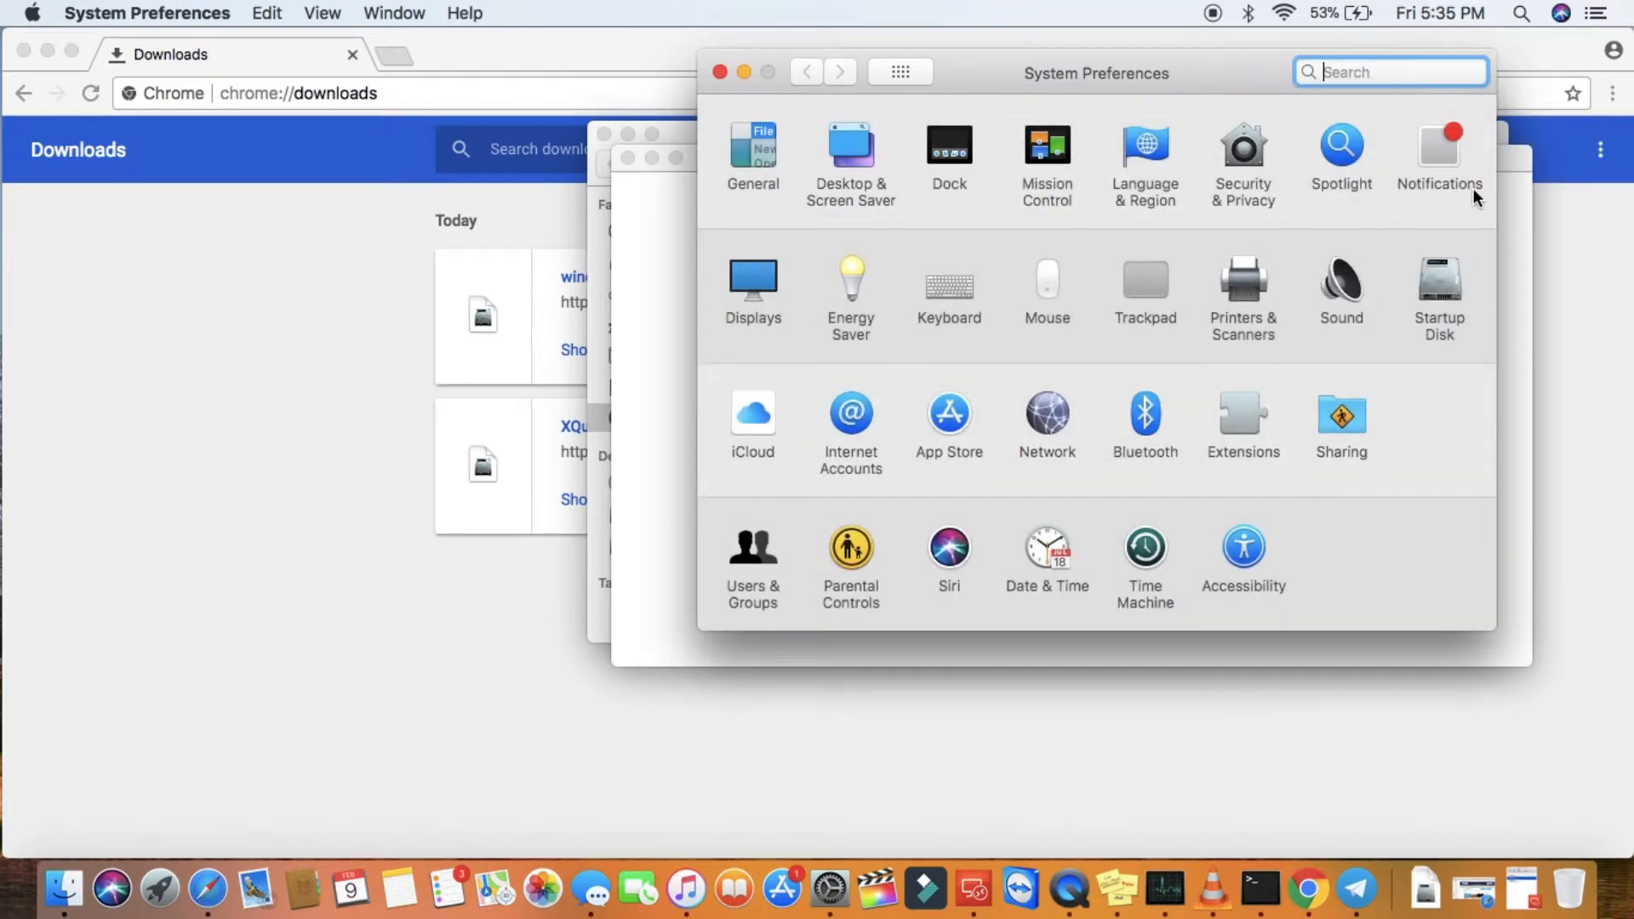
# In the general Security & Privacy settings, allow the blocked Install Wine app to open anyway and confirm opening it
pyautogui.click(1236, 155)
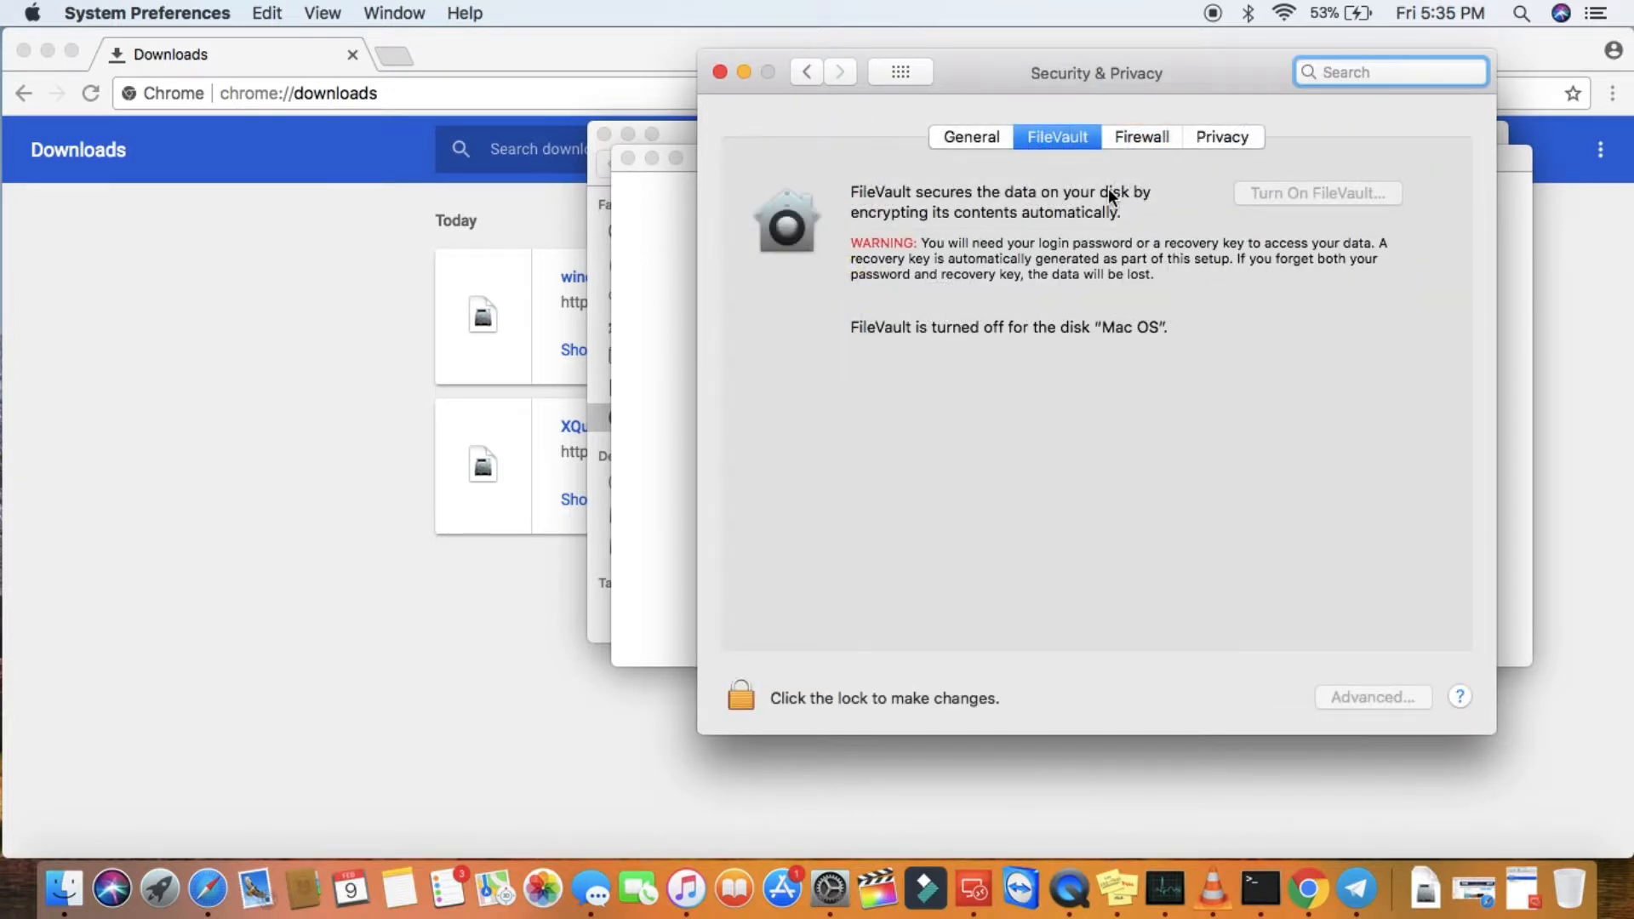
pyautogui.click(982, 136)
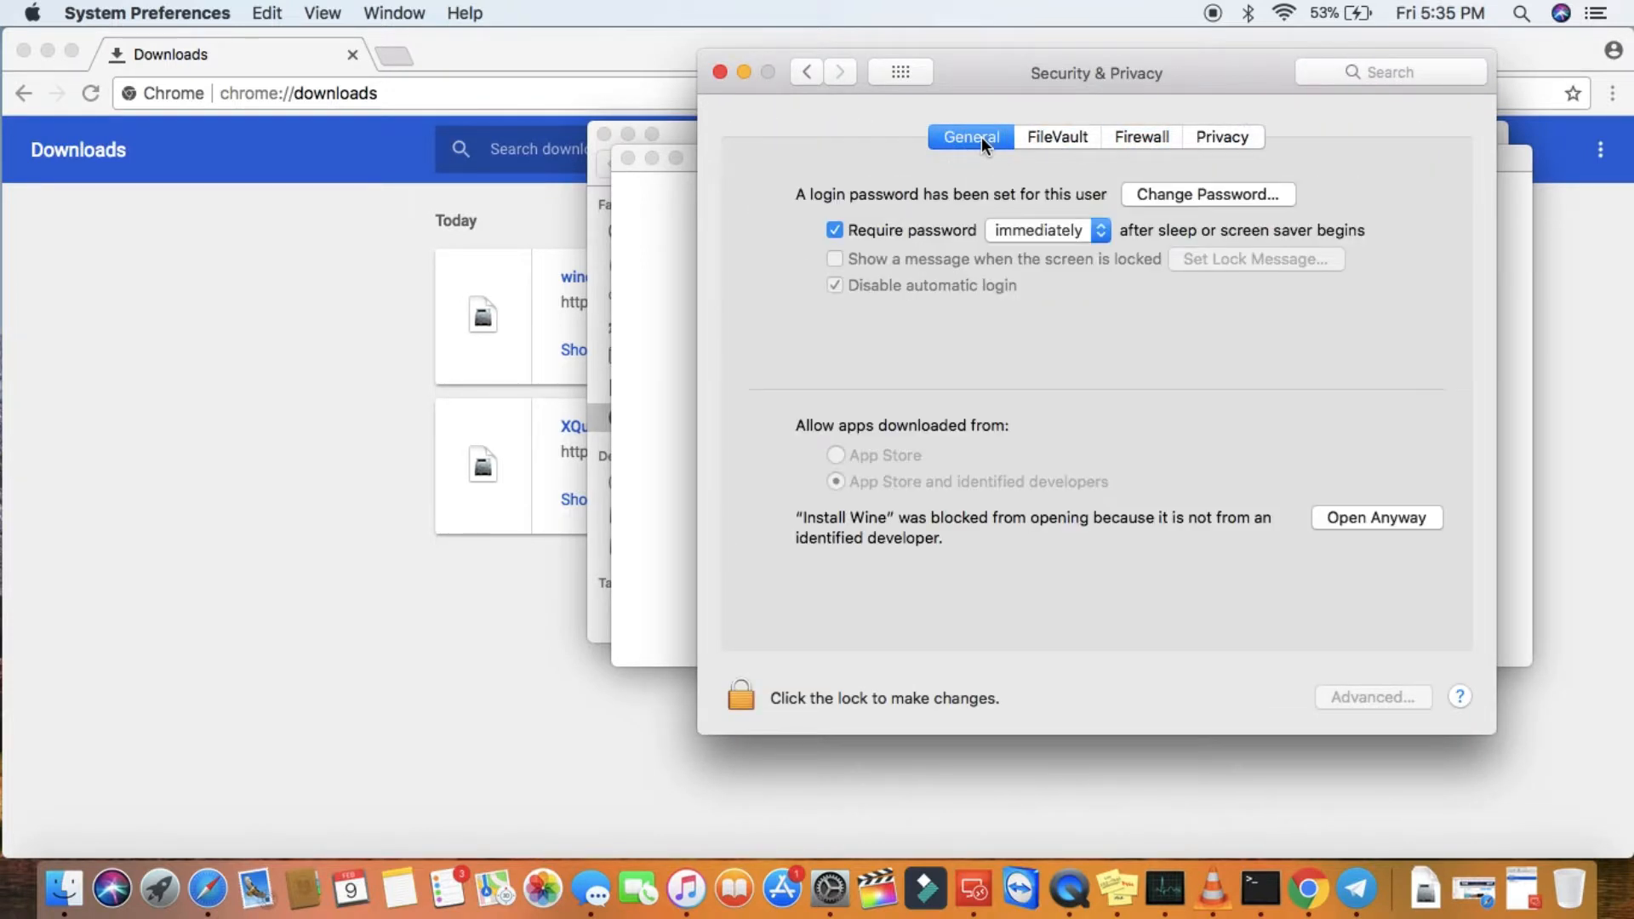
pyautogui.click(1362, 521)
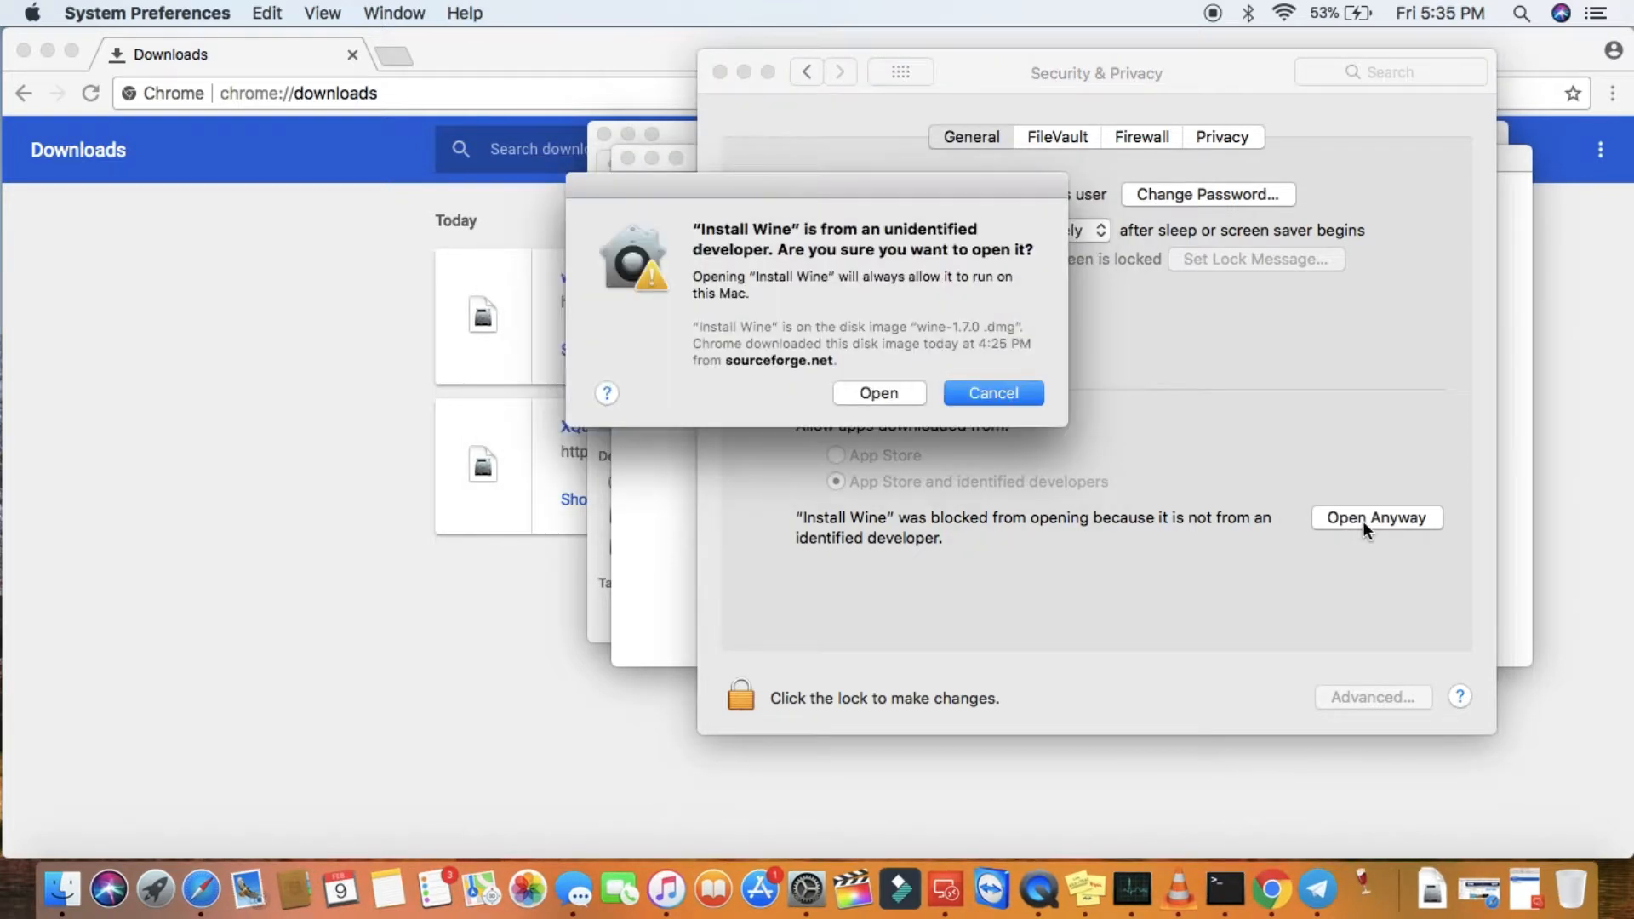
pyautogui.click(880, 393)
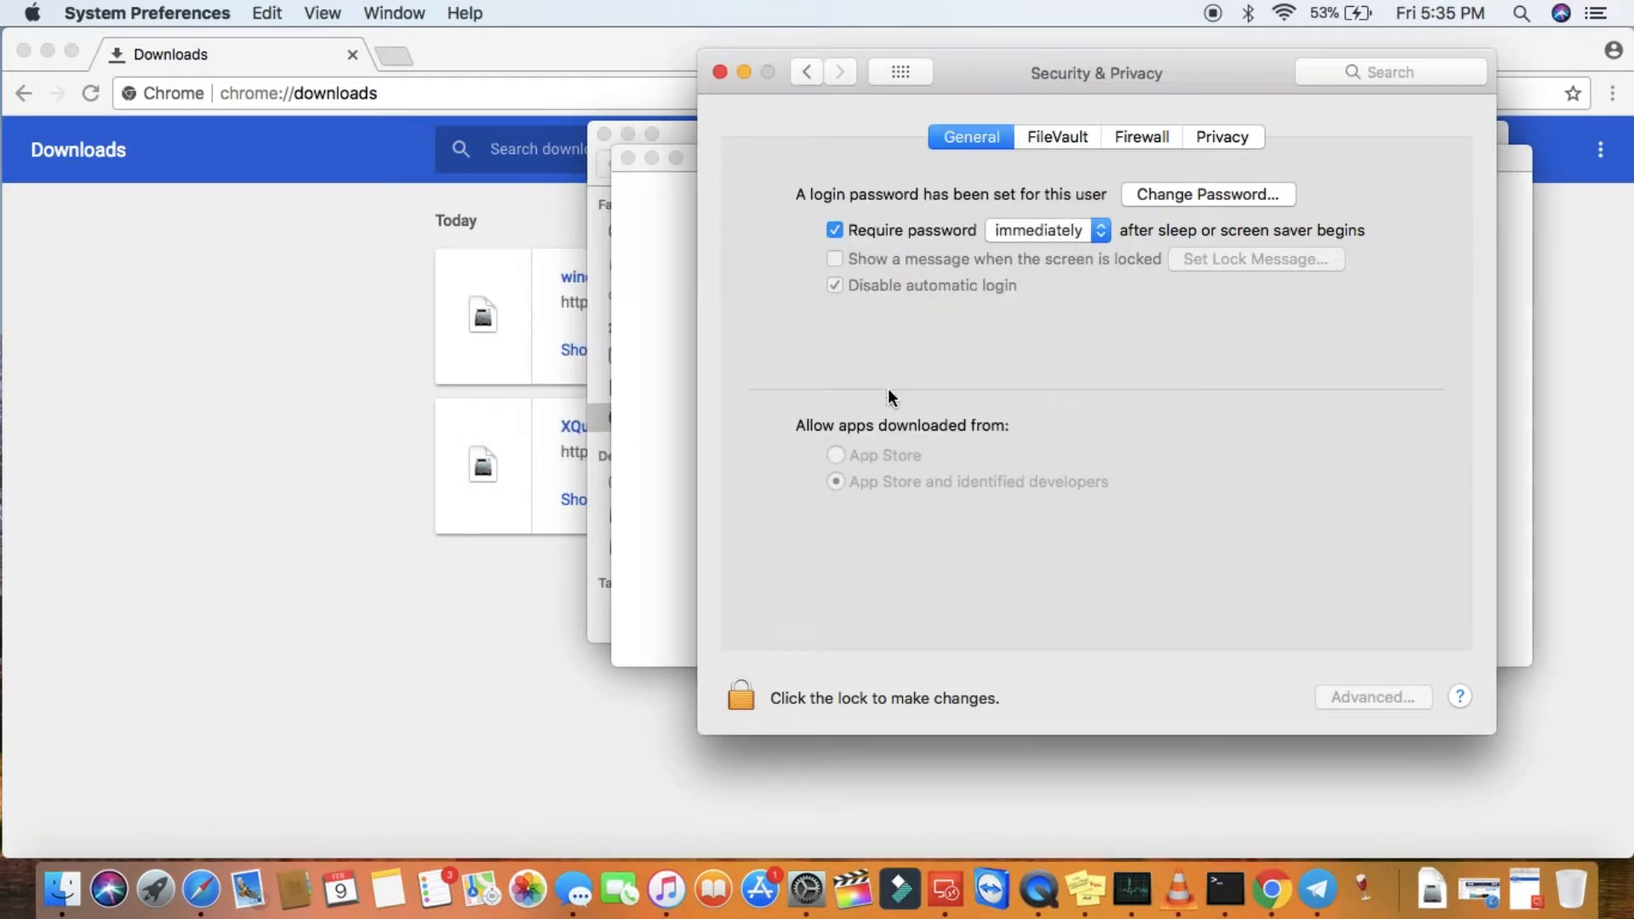
# Run the Wine installation script, and close the Security & Privacy and Wine Installer windows
pyautogui.click(657, 324)
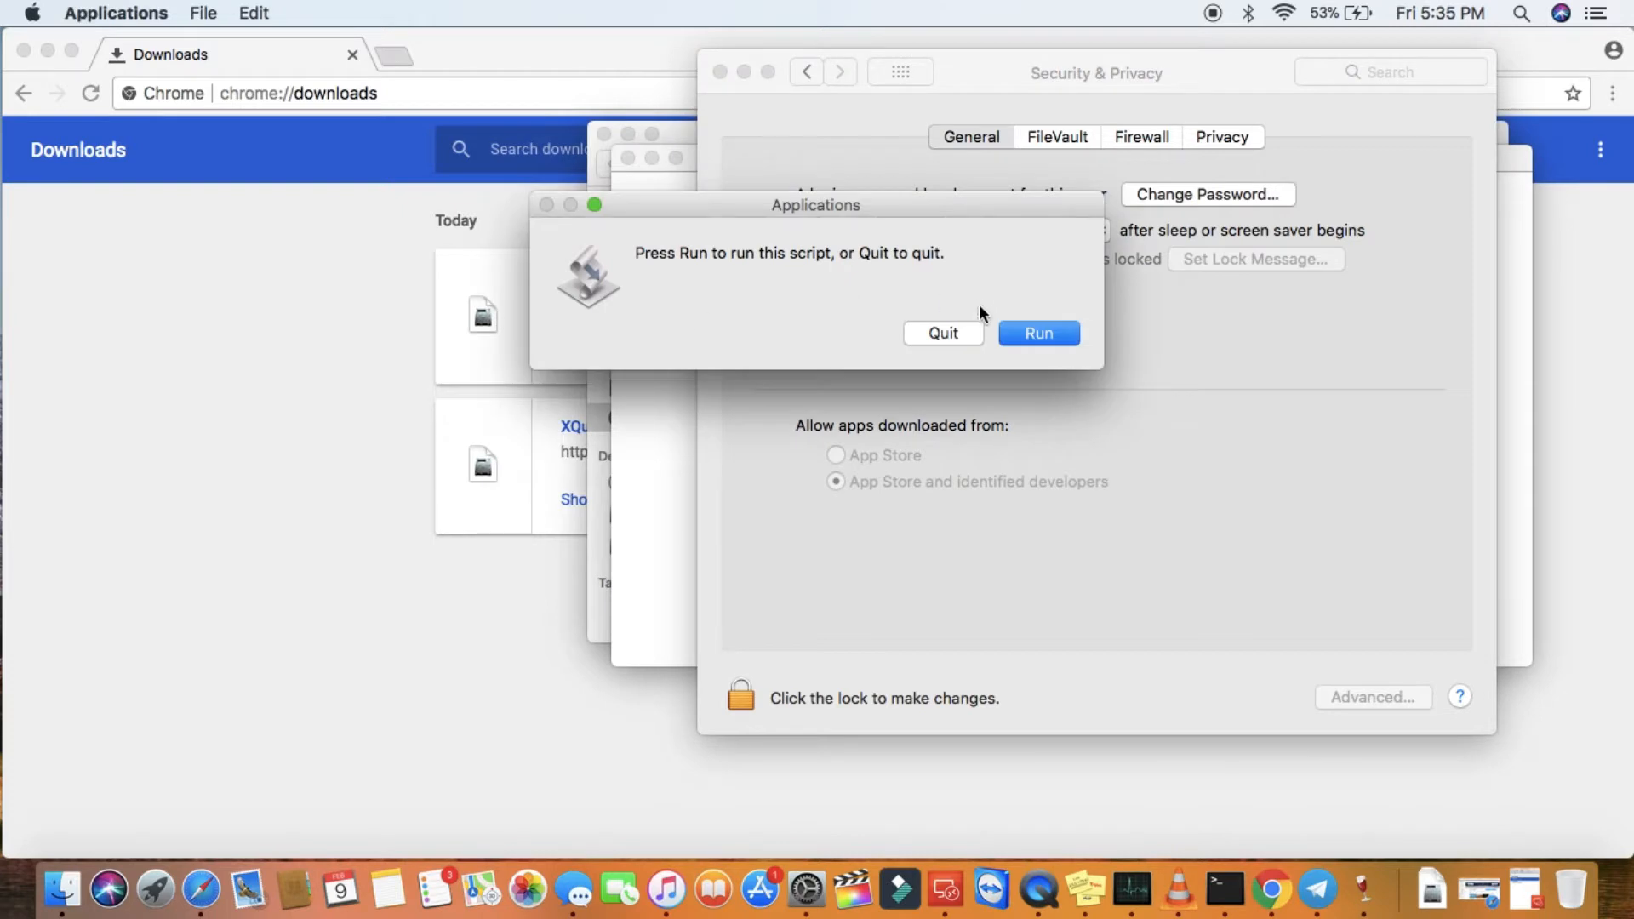
pyautogui.click(1035, 340)
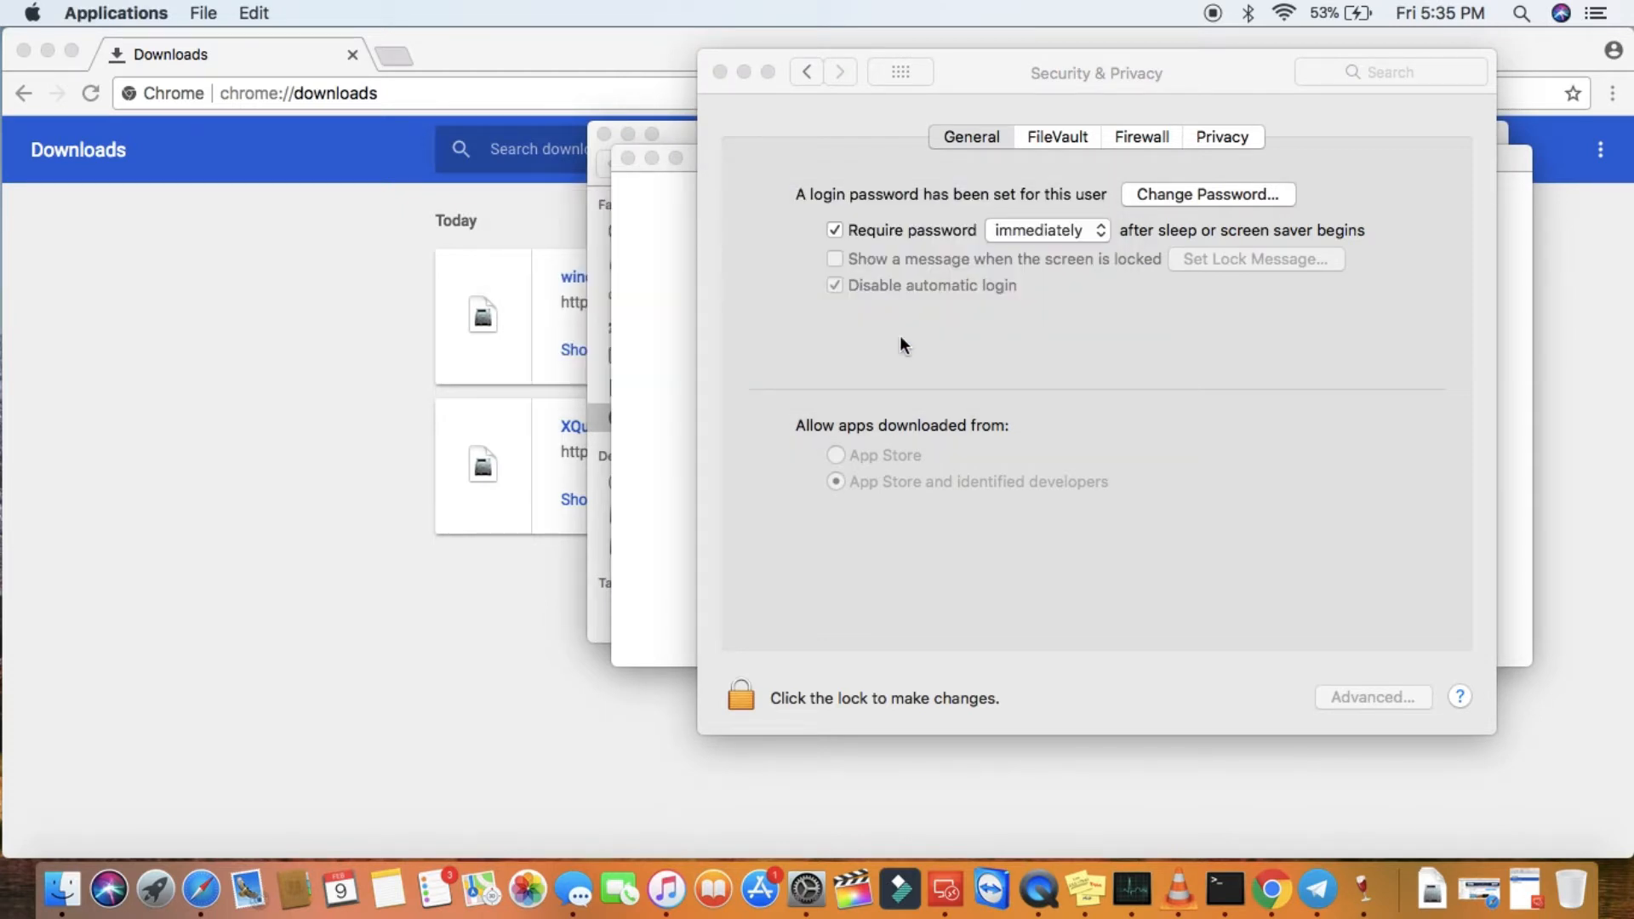
pyautogui.click(718, 72)
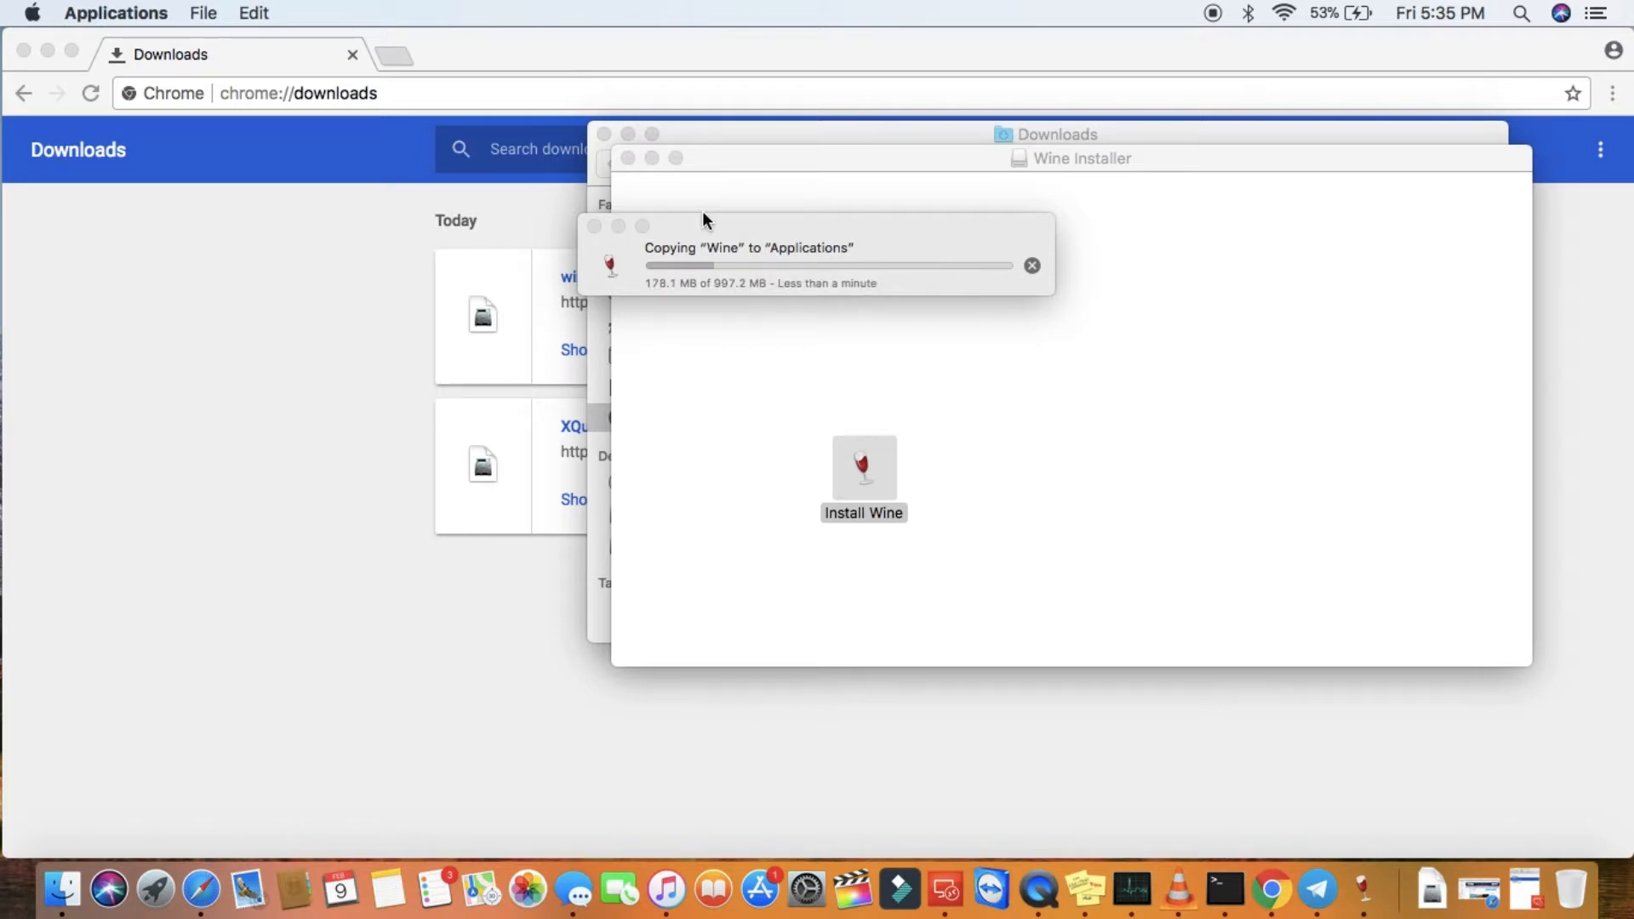
pyautogui.click(628, 160)
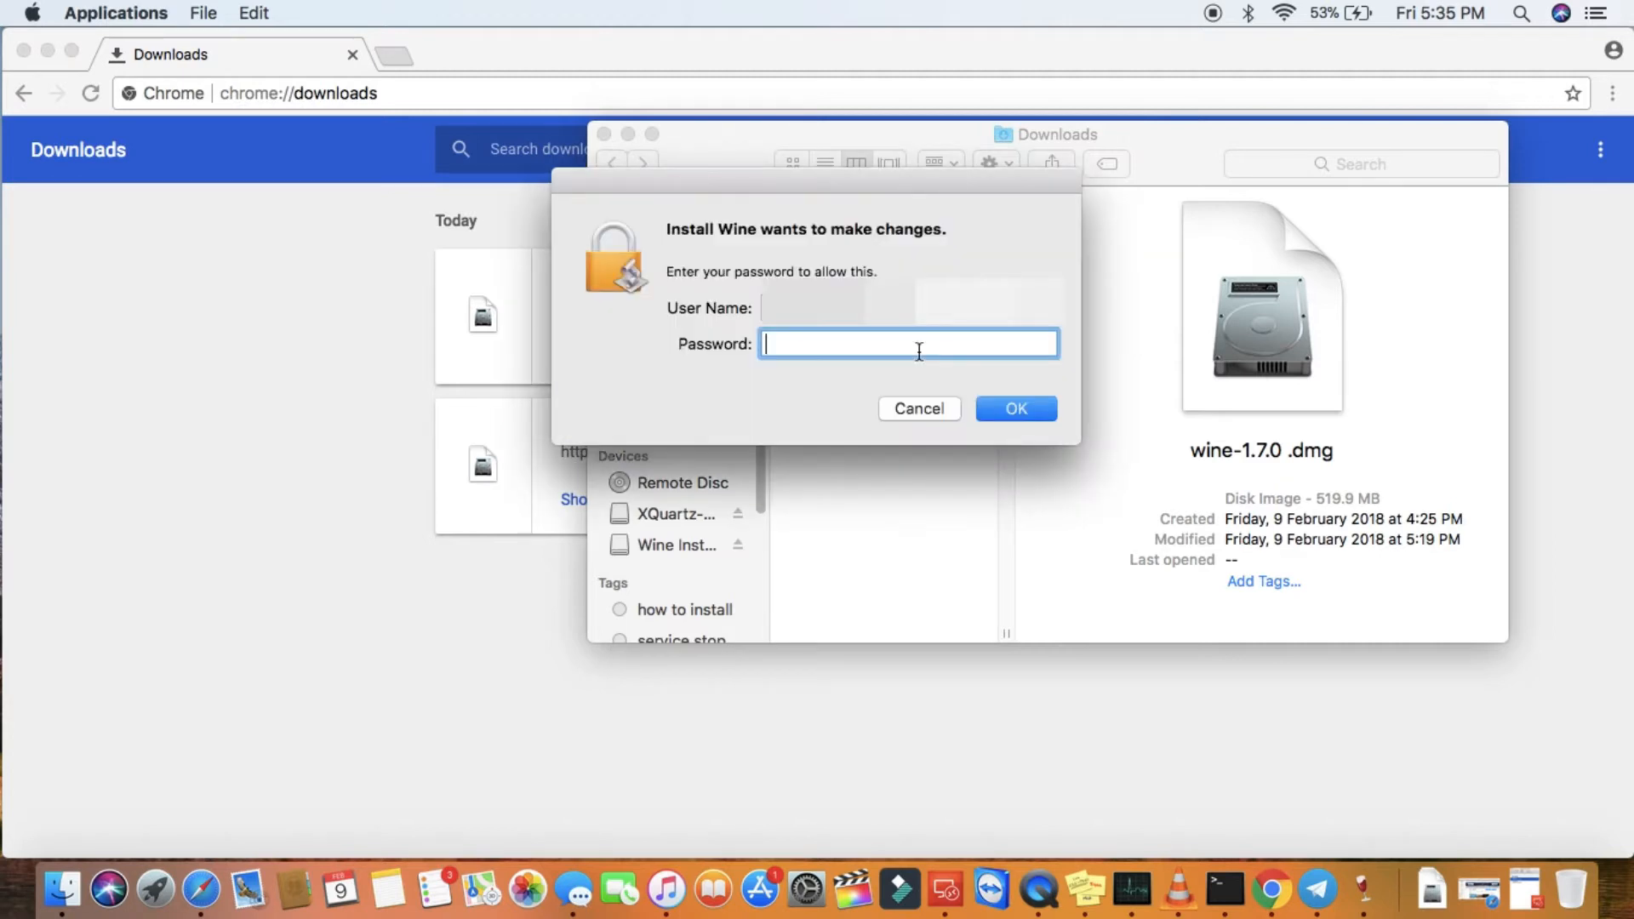
# Enter the account password to authorize Install Wine, and dismiss the installer's final dialog
pyautogui.write('**********')
pyautogui.click(1024, 405)
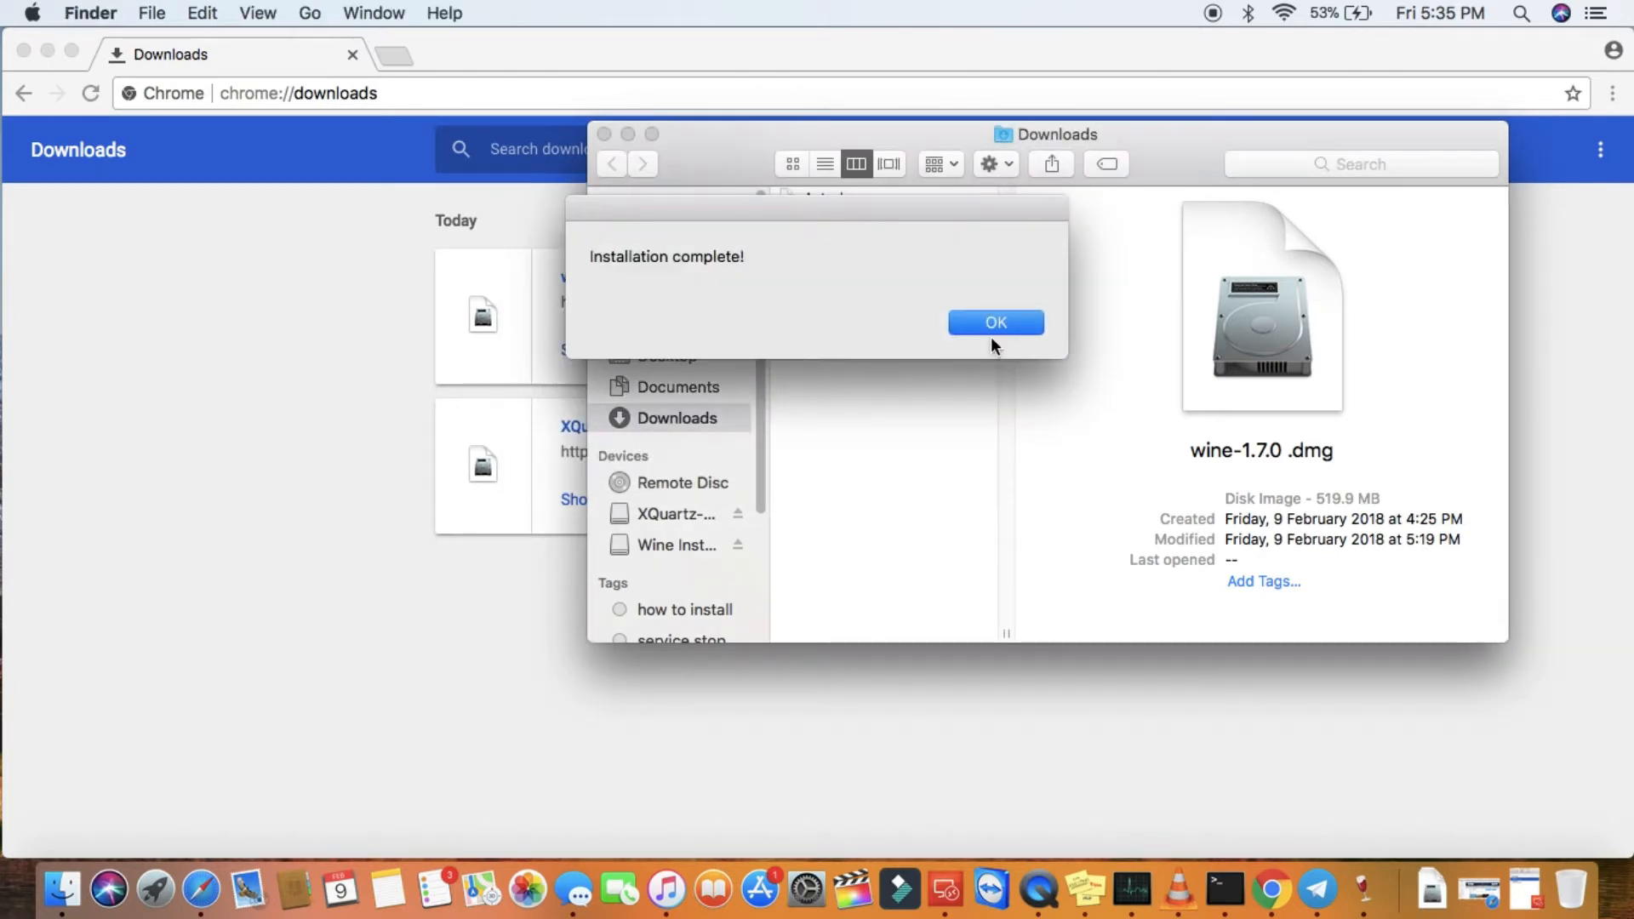
pyautogui.click(989, 325)
pyautogui.click(888, 424)
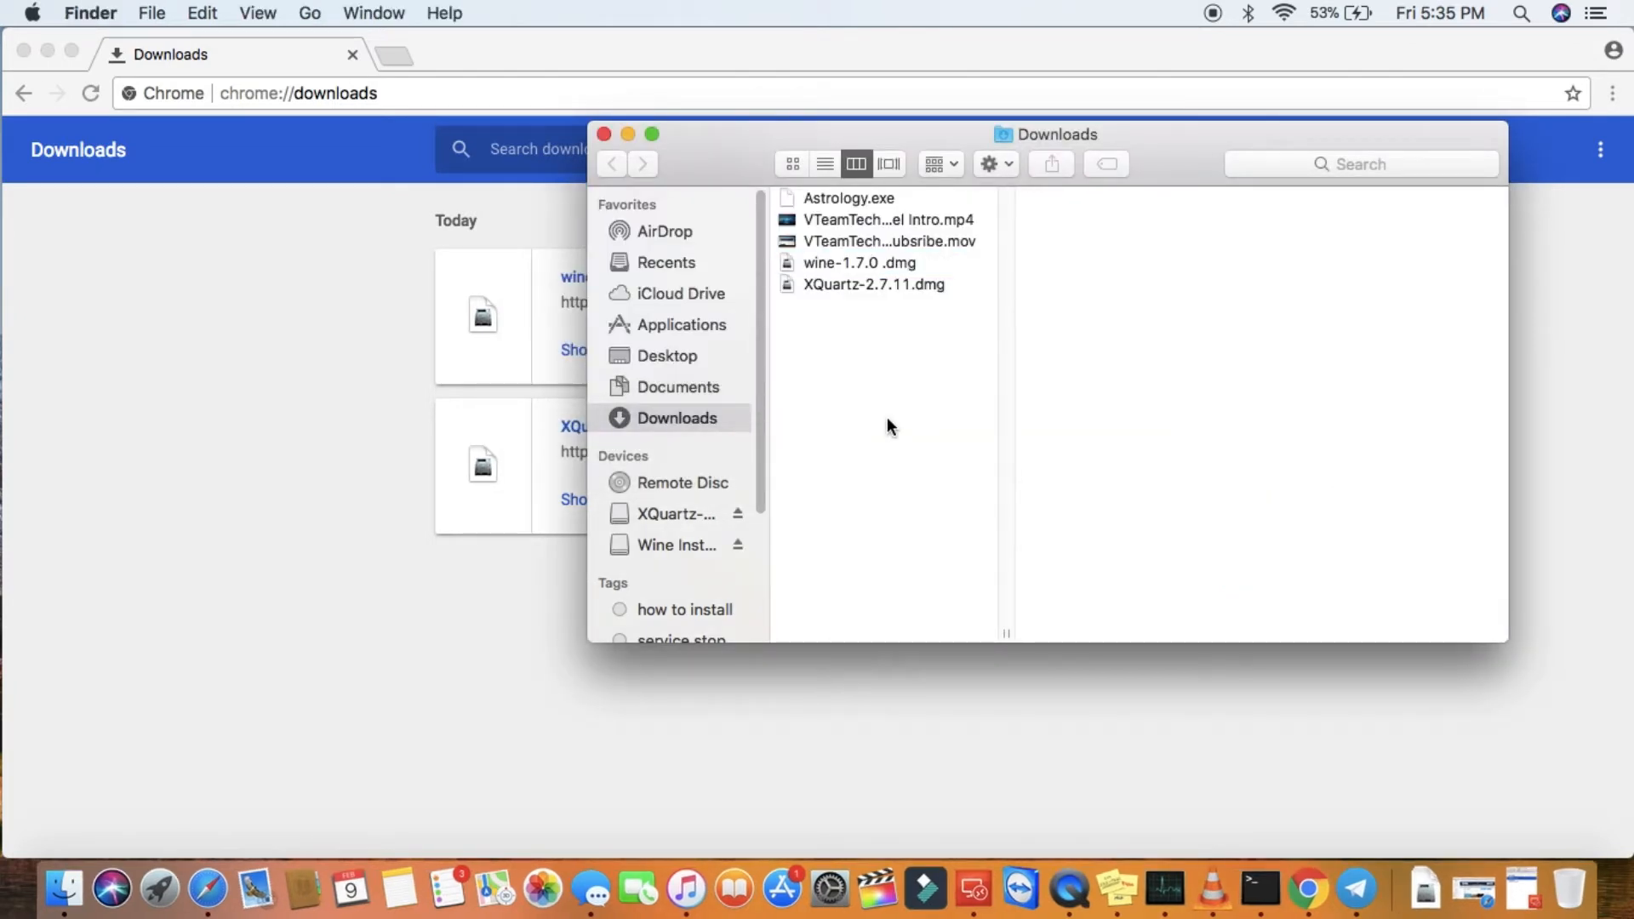
pyautogui.click(796, 194)
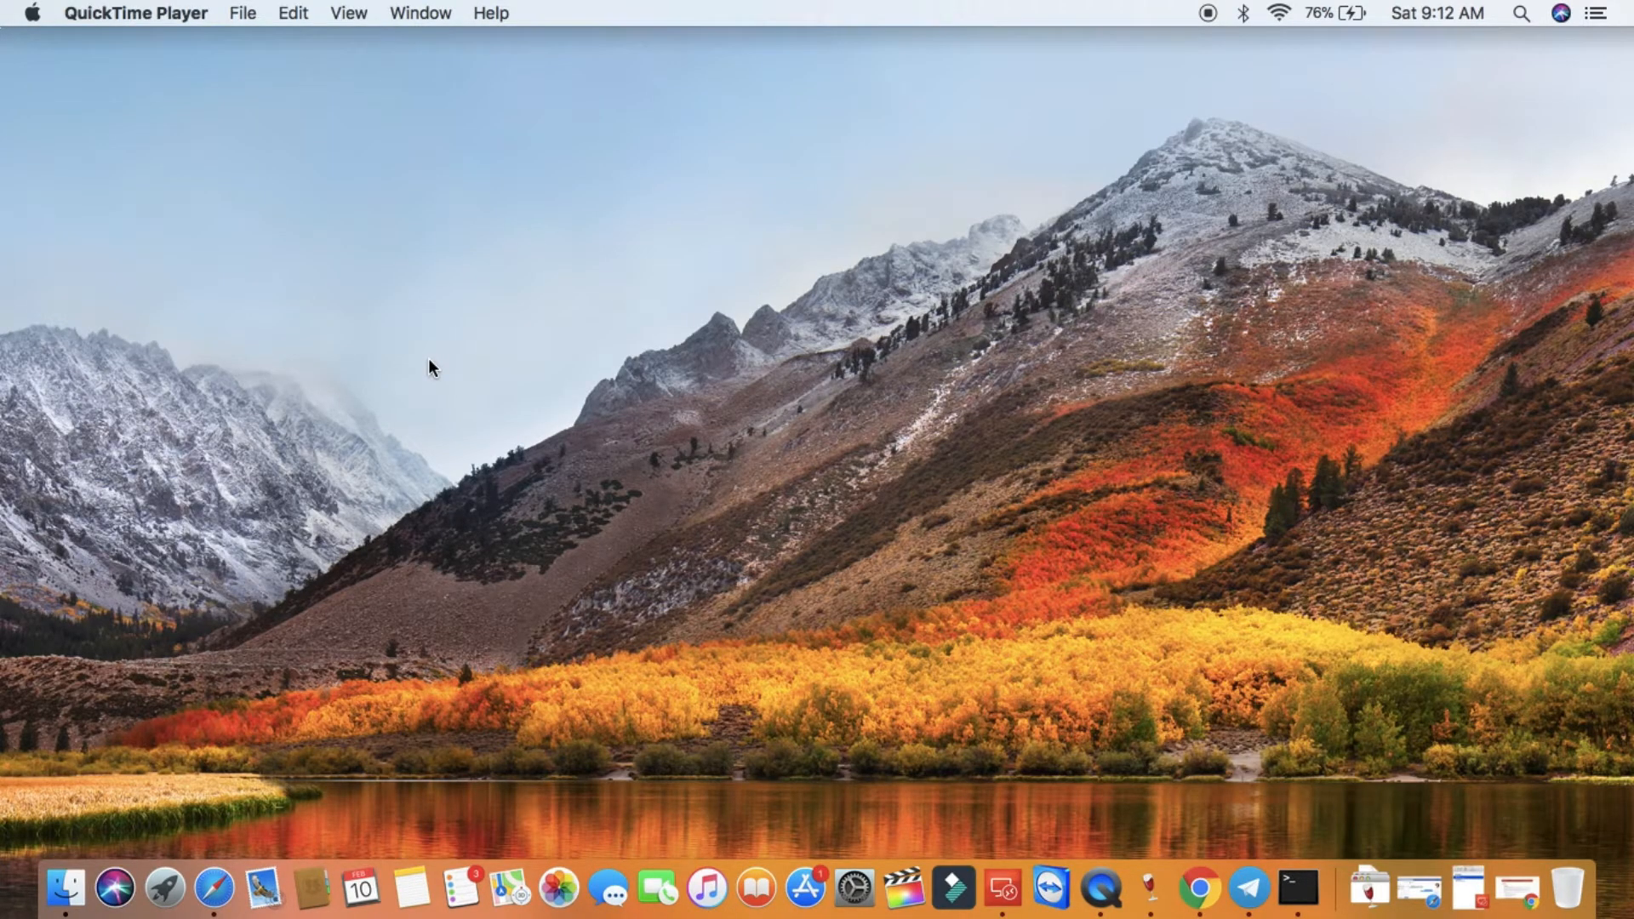
# Open a new Finder window and launch putty_2.exe from Recents
pyautogui.click(434, 367)
pyautogui.press('super+n')
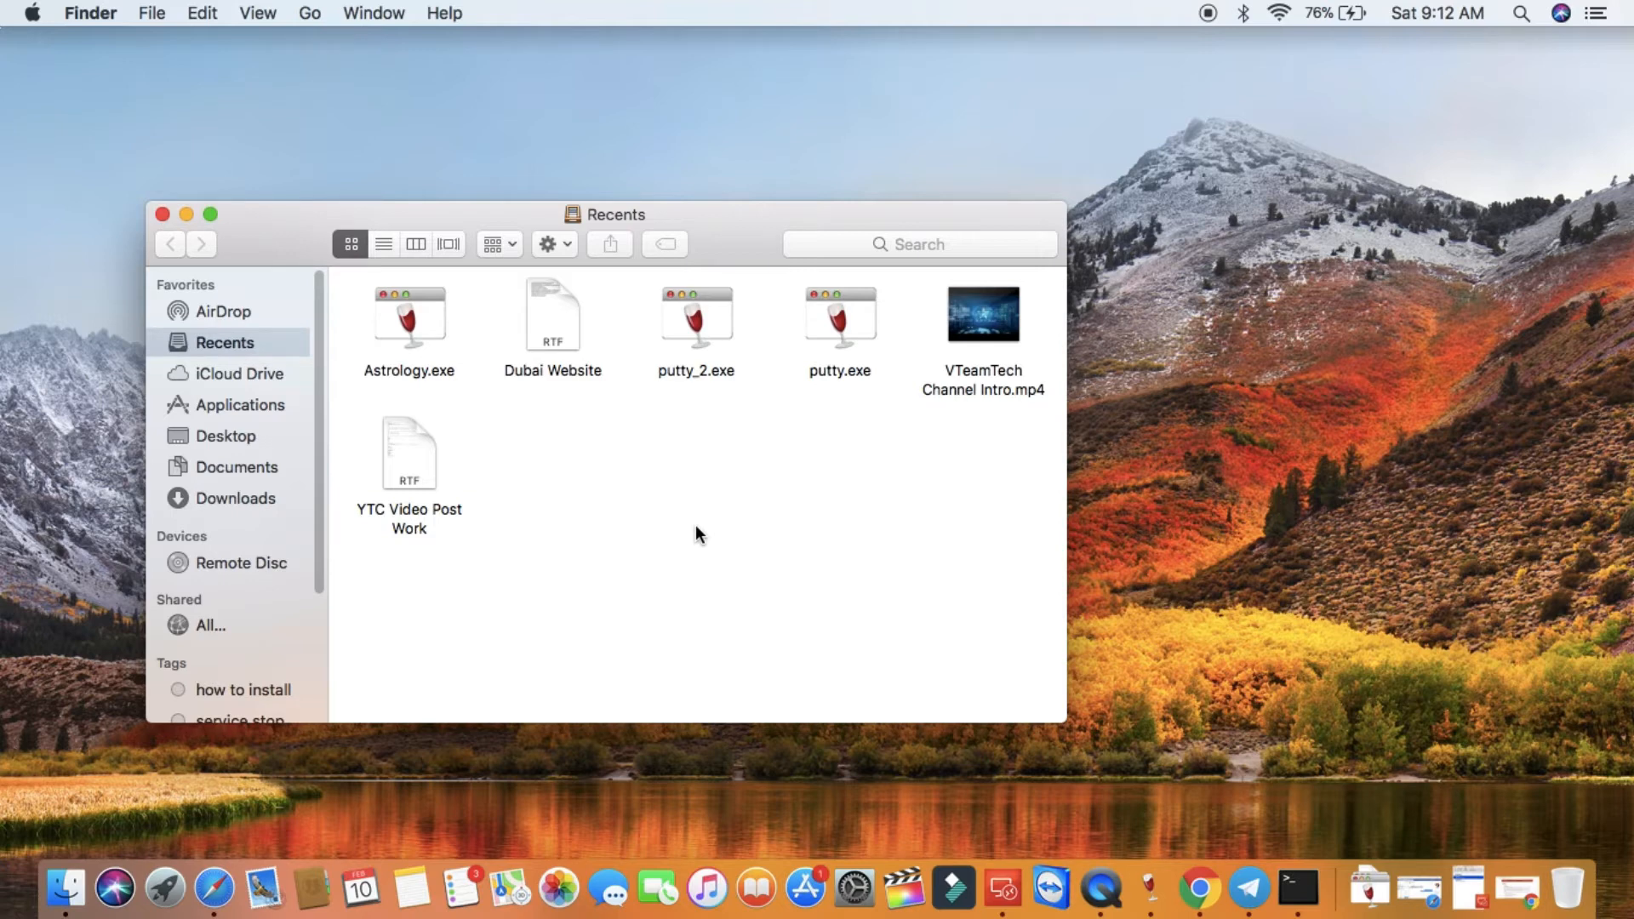
pyautogui.click(697, 325)
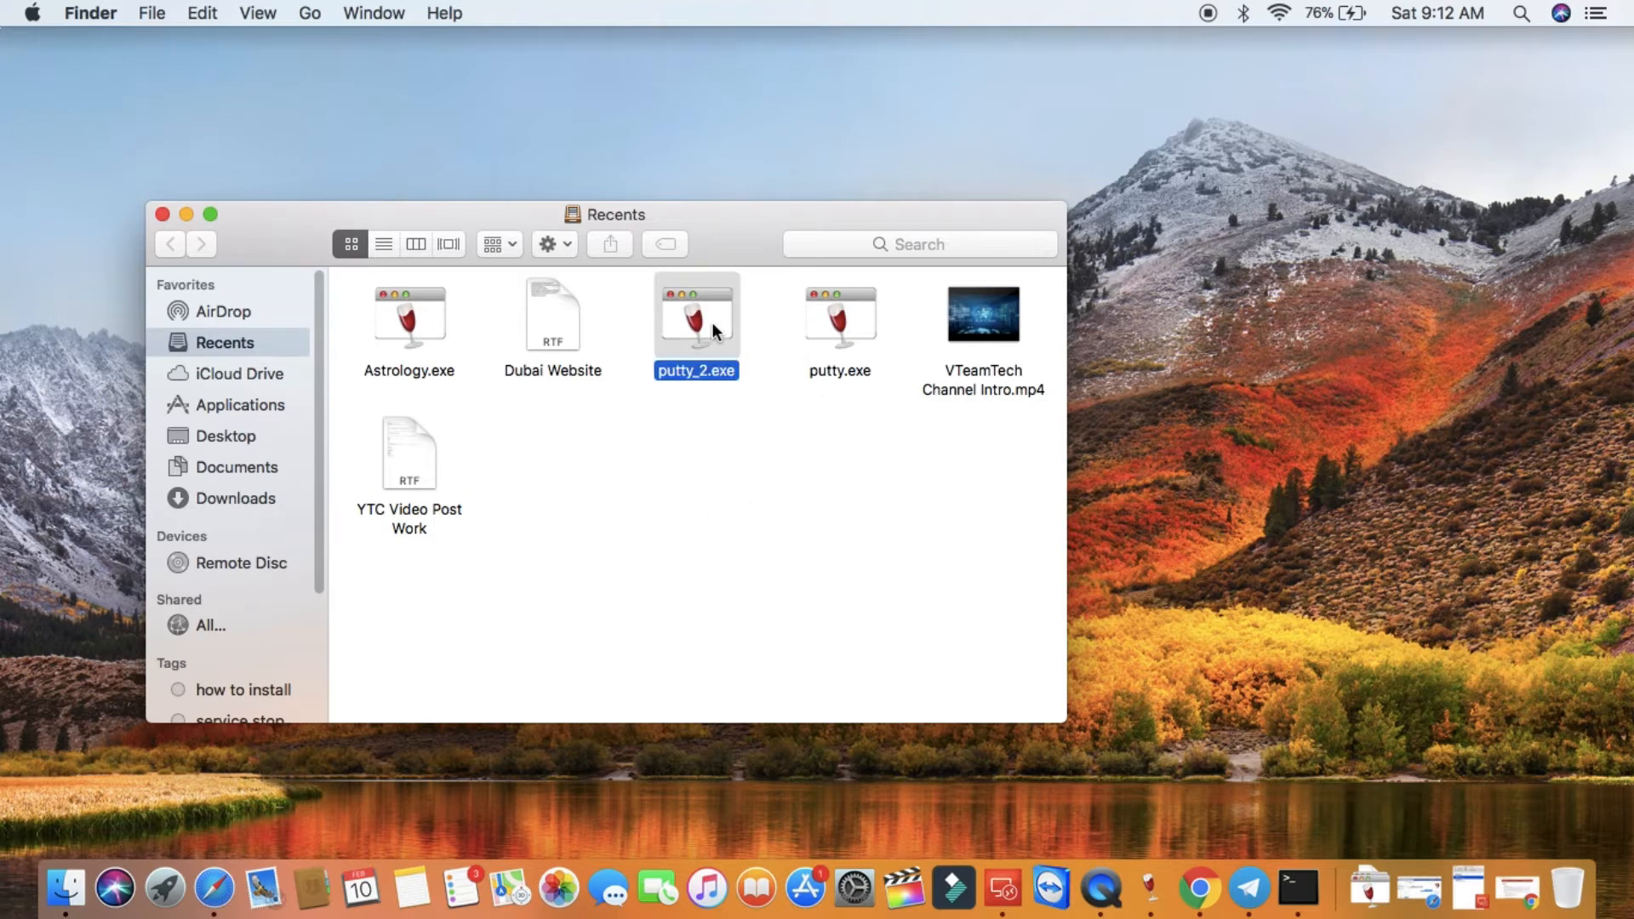
pyautogui.doubleClick(701, 320)
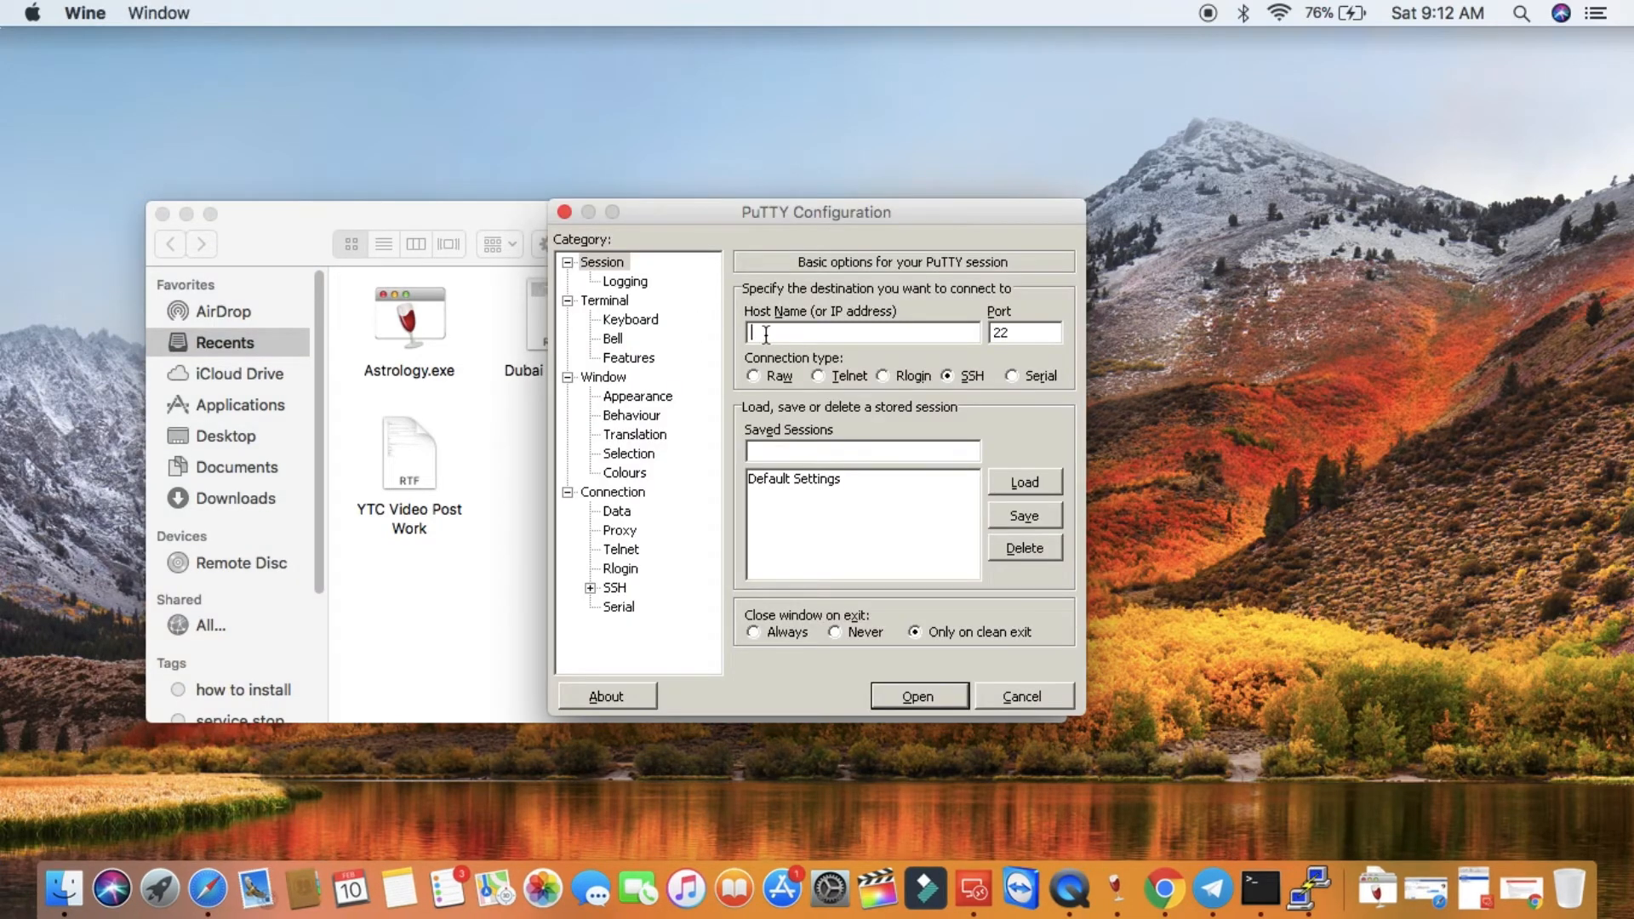
# Examine PuTTY's configuration pages for logging, keyboard, bell, features, appearance, translation, selection and colours
pyautogui.click(638, 284)
pyautogui.click(640, 322)
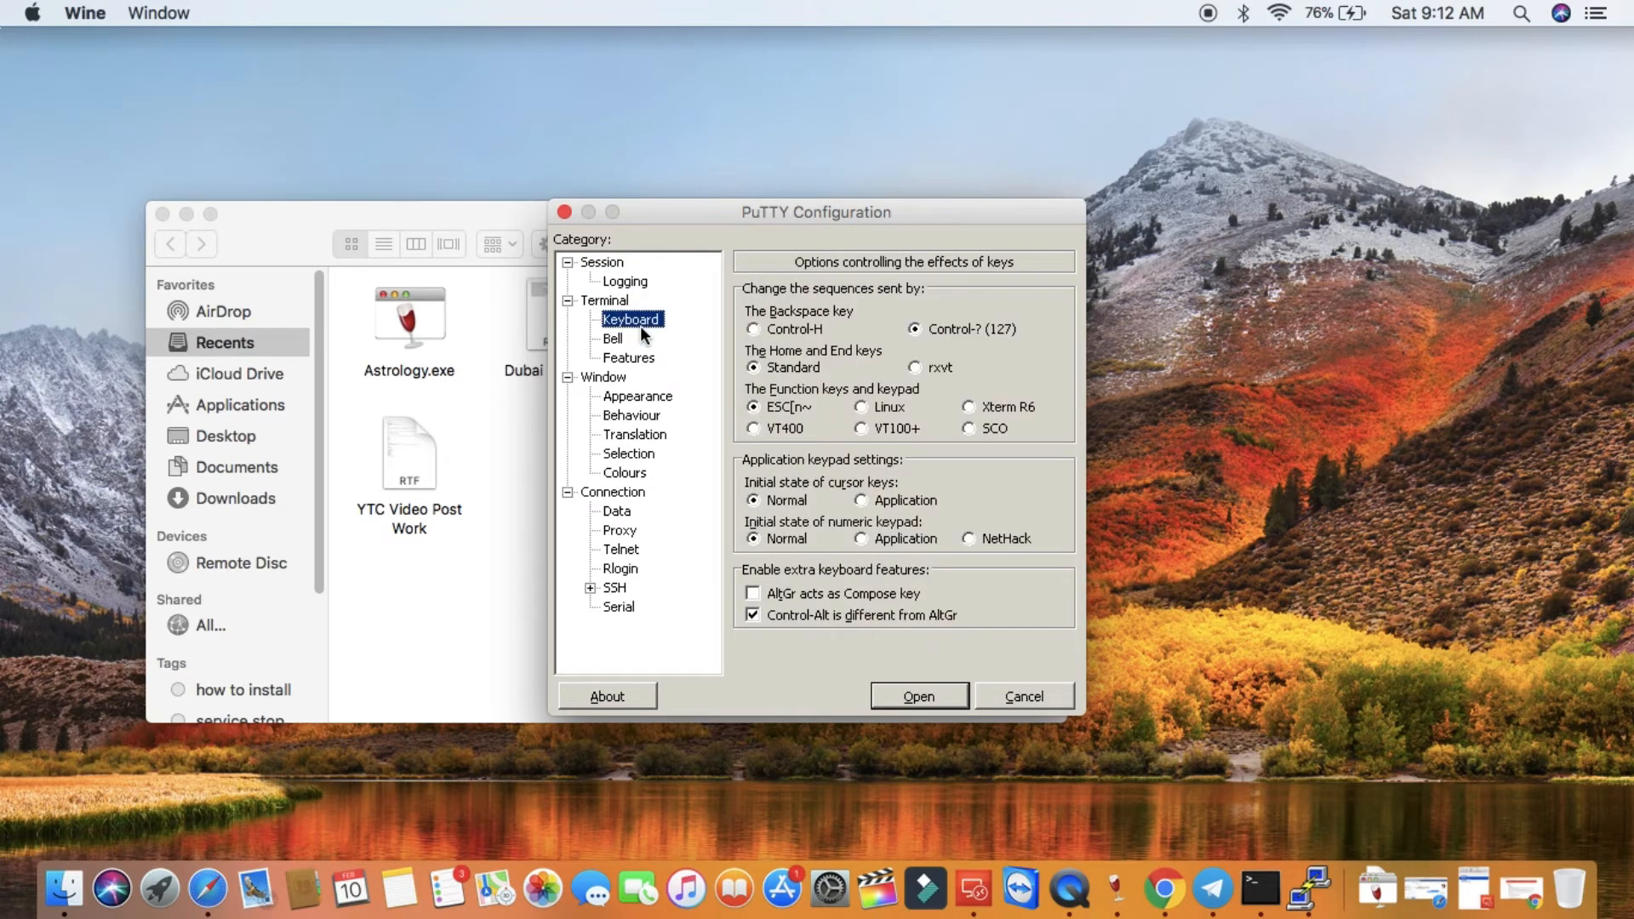
pyautogui.click(630, 357)
pyautogui.click(614, 339)
pyautogui.click(640, 397)
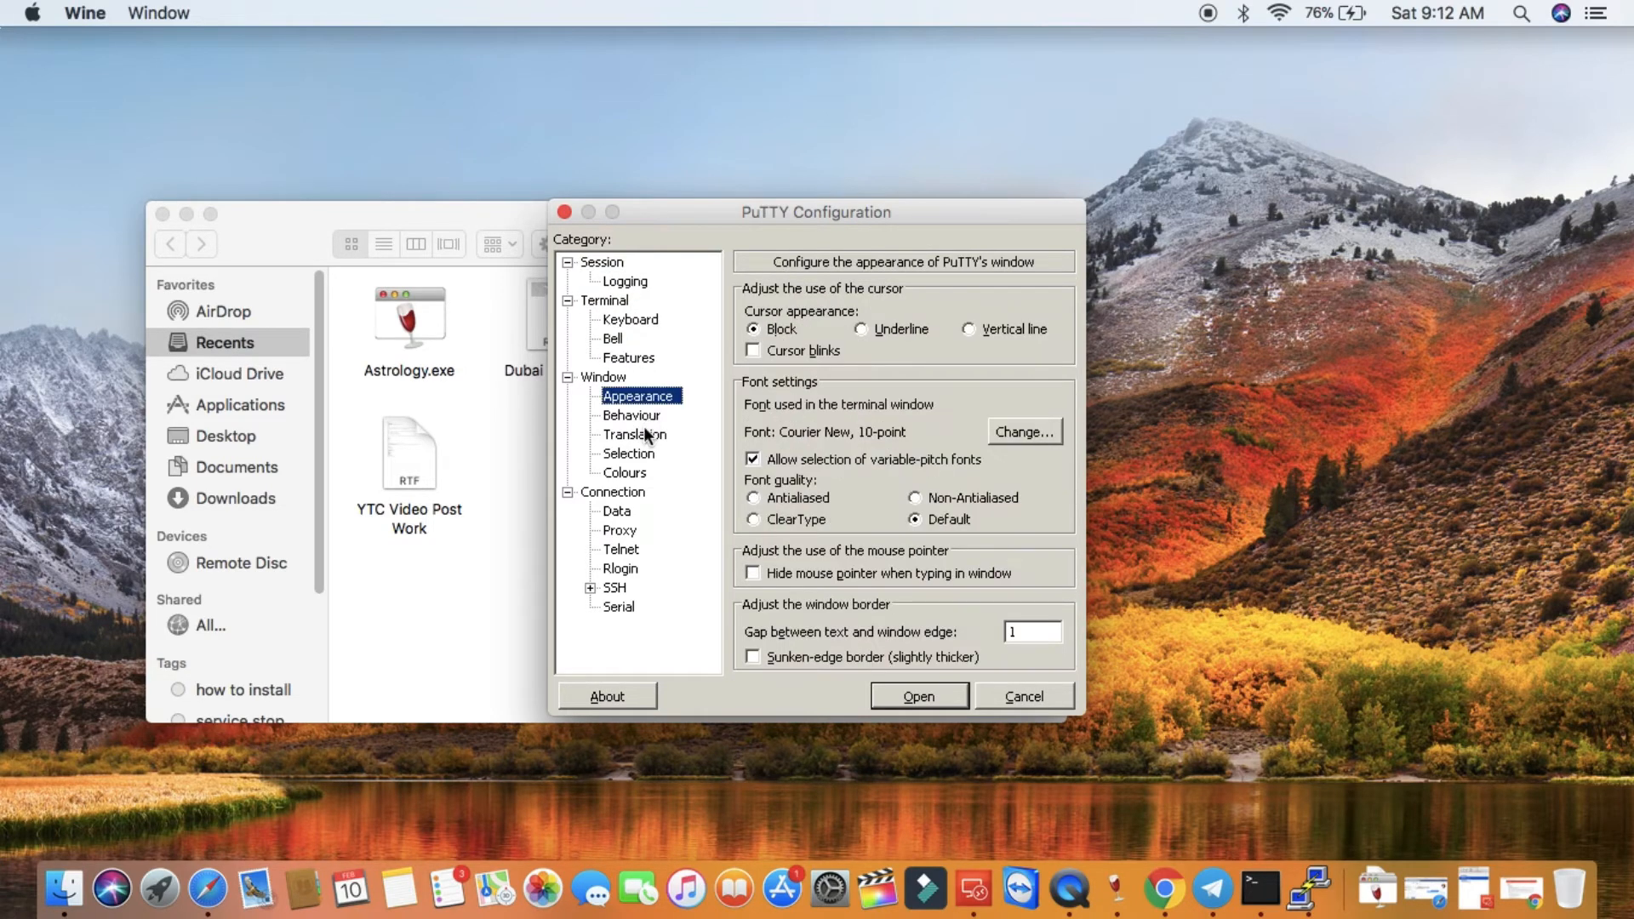
pyautogui.click(647, 436)
pyautogui.click(641, 454)
pyautogui.click(626, 473)
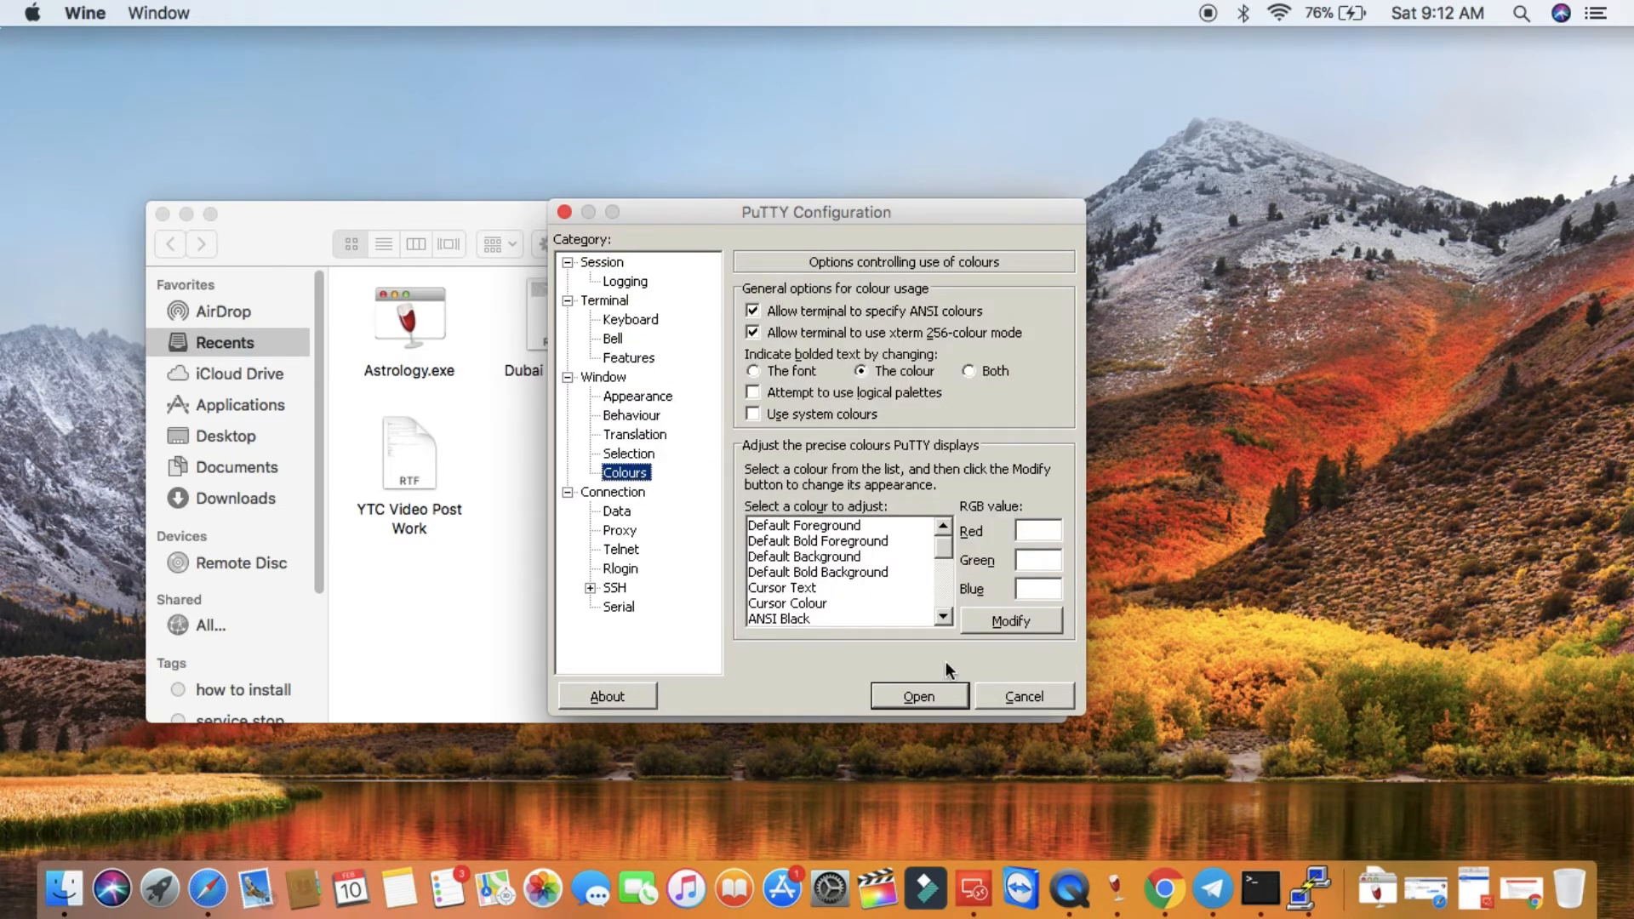
# Cancel the PuTTY configuration and close the Recents Finder window
pyautogui.click(1024, 696)
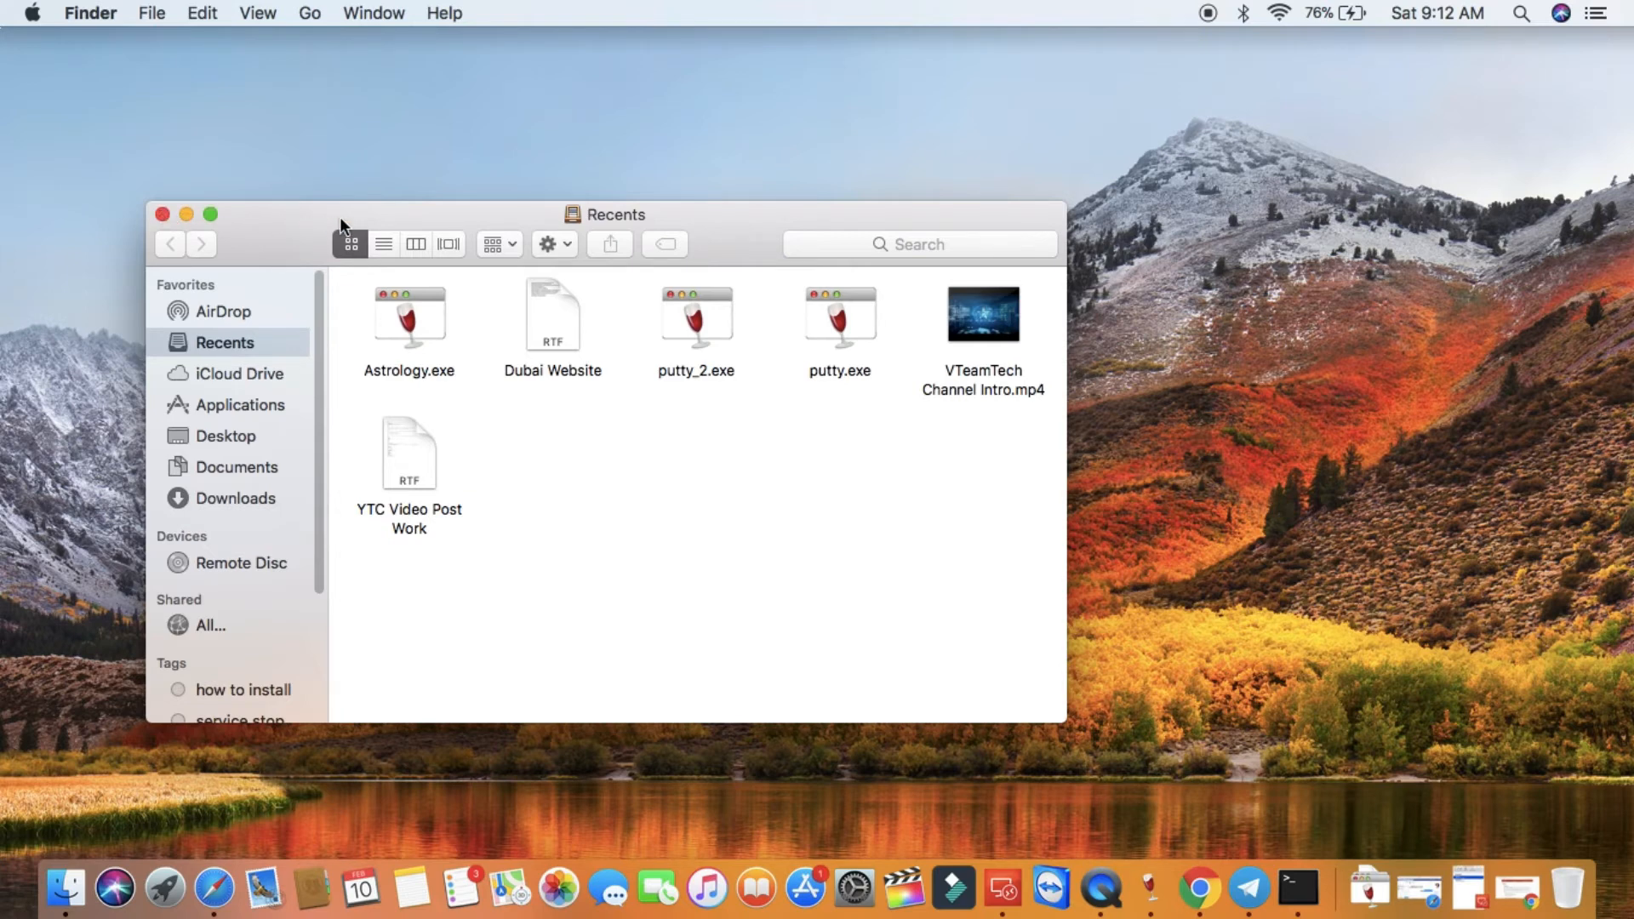
pyautogui.moveTo(340, 216); pyautogui.dragTo(339, 120)
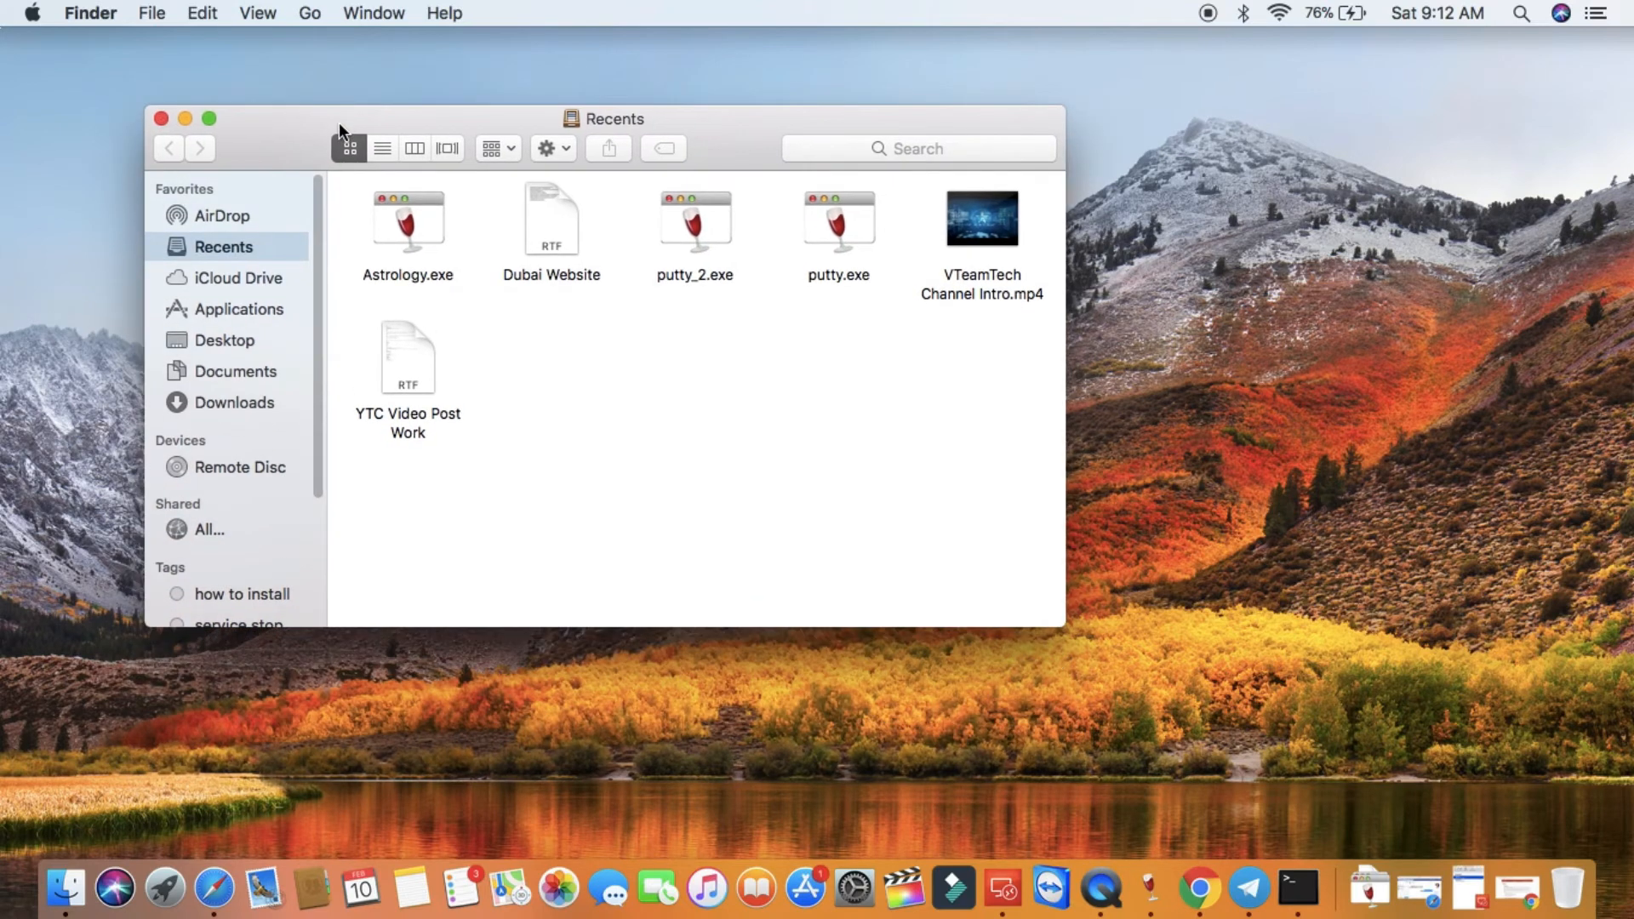
pyautogui.click(163, 117)
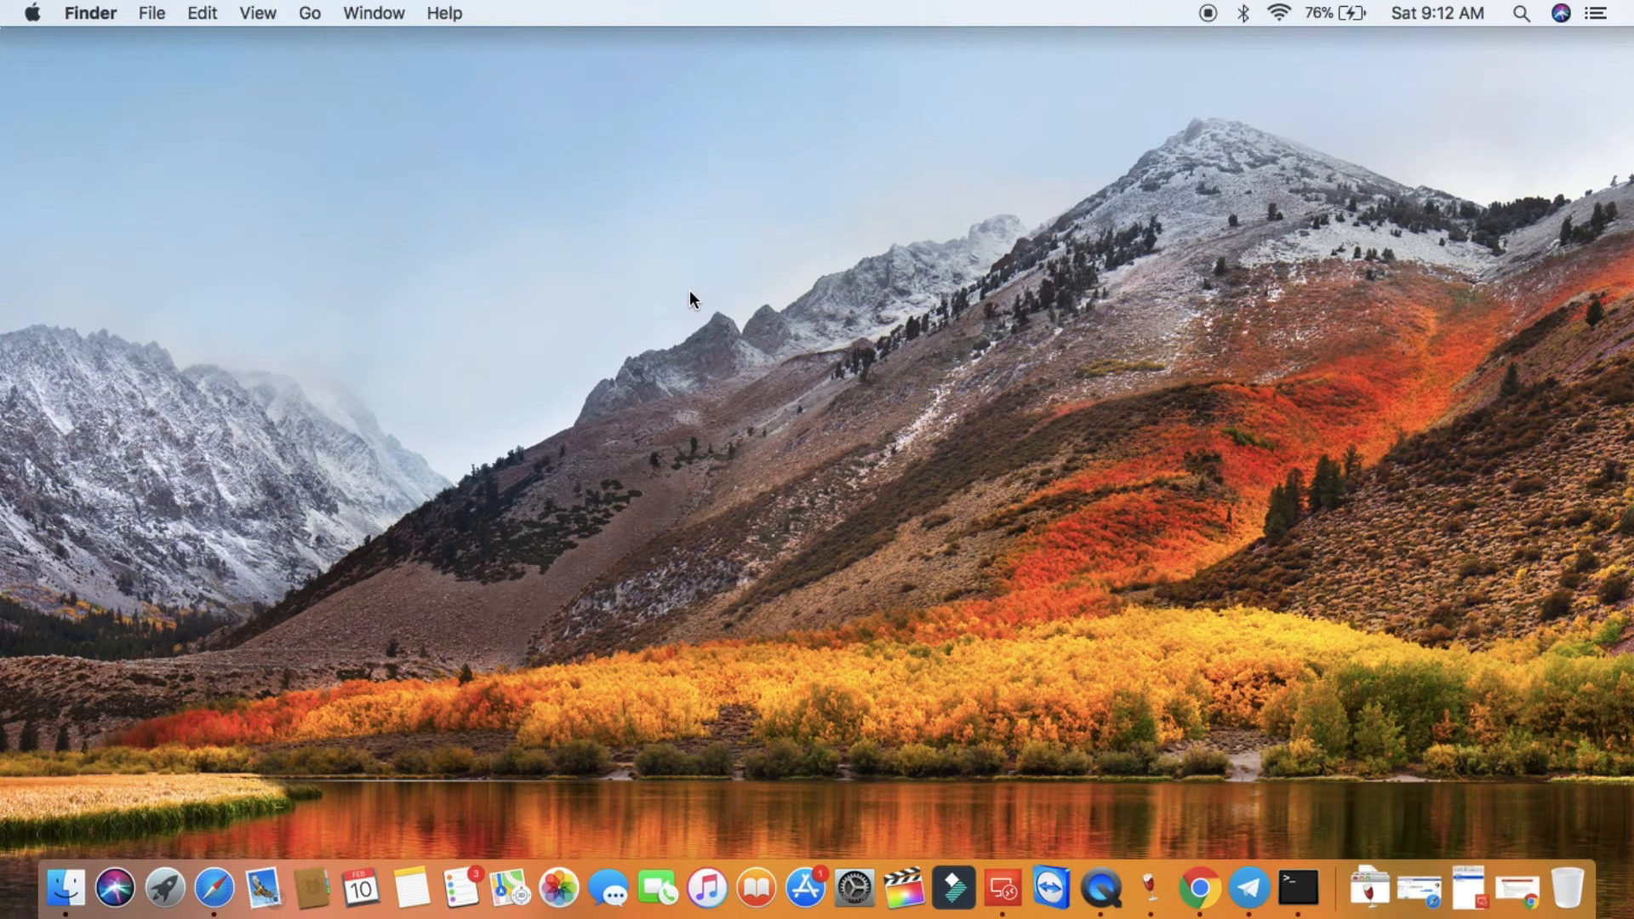